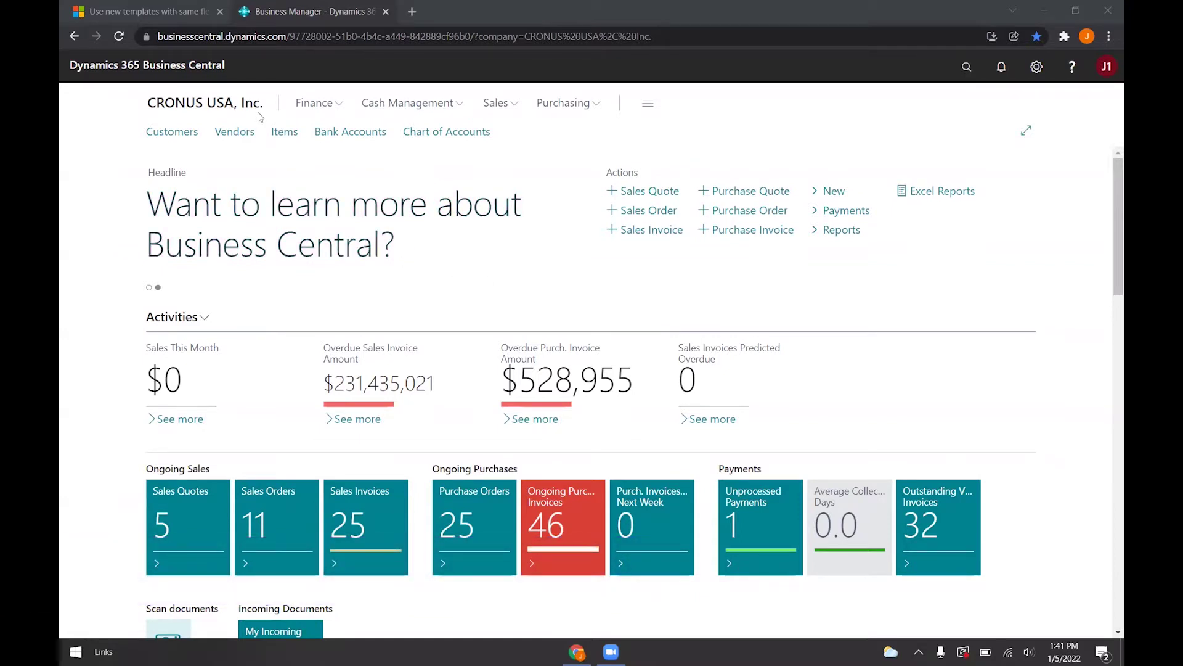
Switch to the Docs 'Use new templates' article and read its Business value and Feature details
left_click(173, 15)
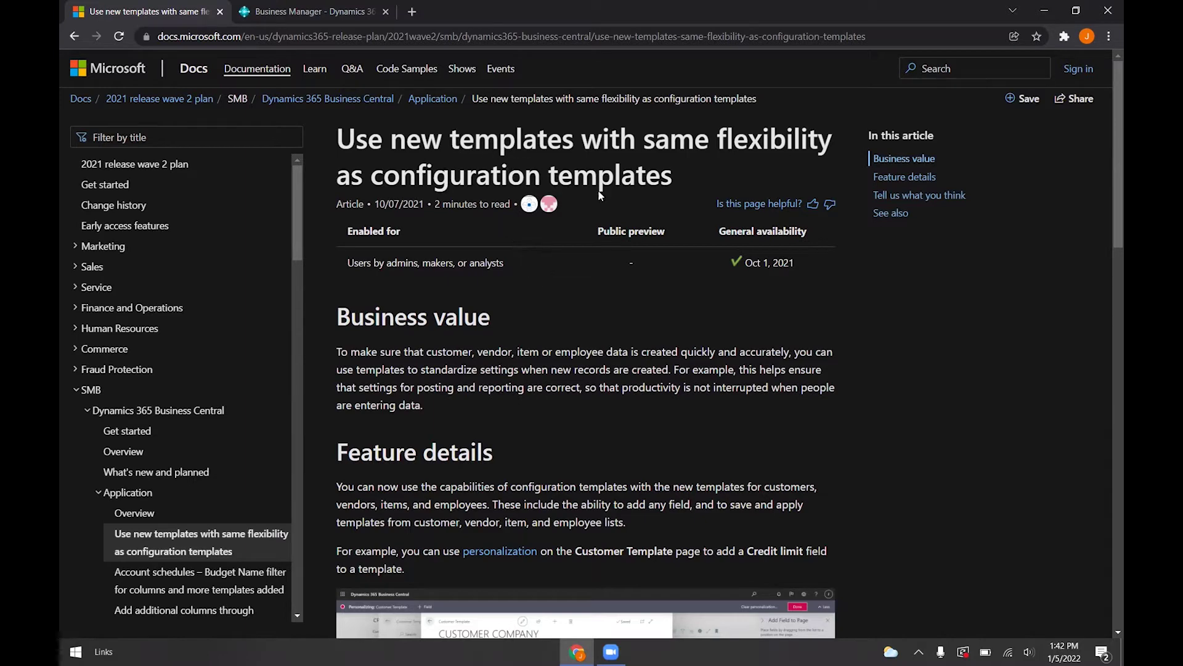
scroll(602, 283, "down", 2)
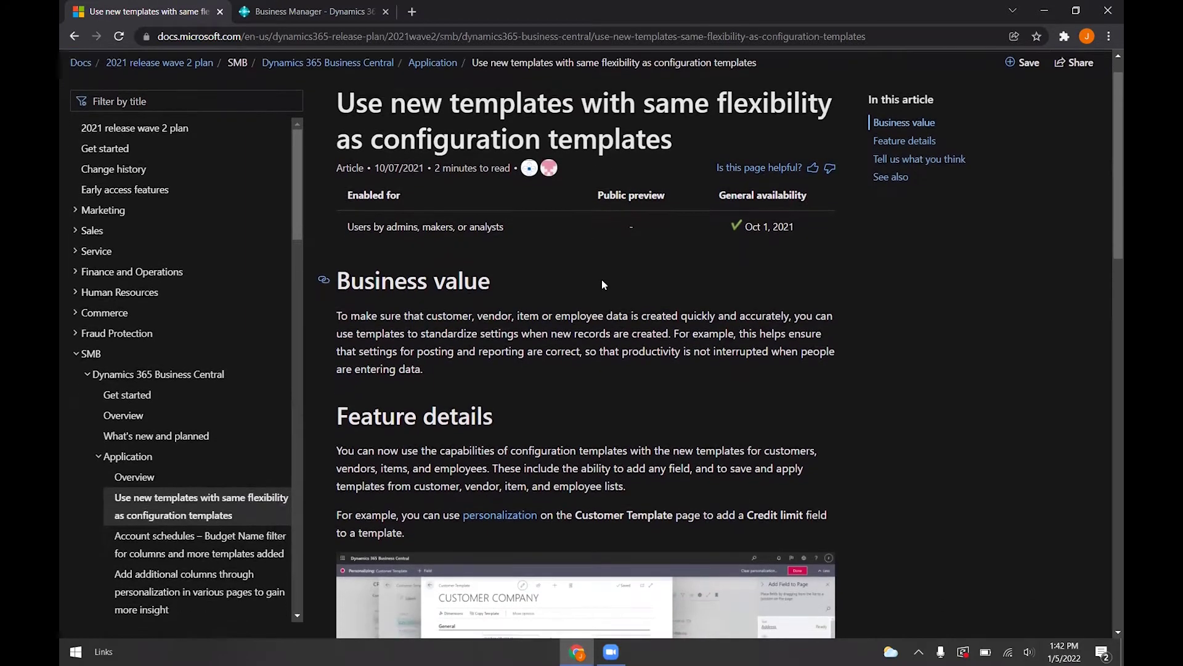
scroll(602, 283, "down", 3)
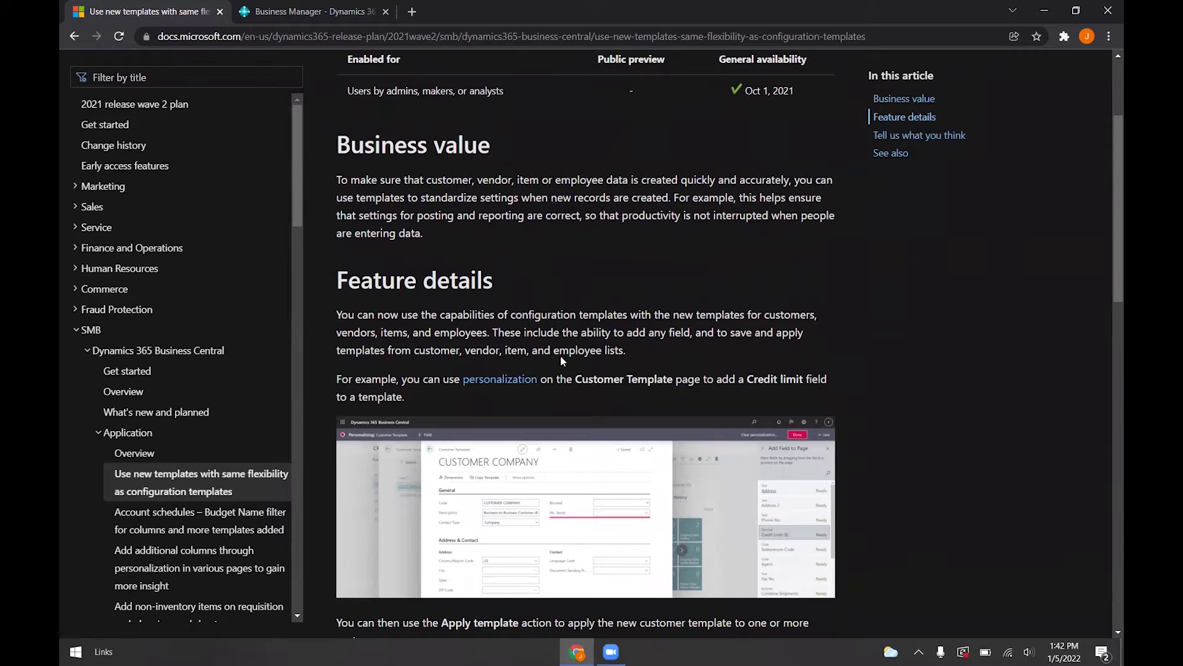
scroll(583, 350, "down", 1)
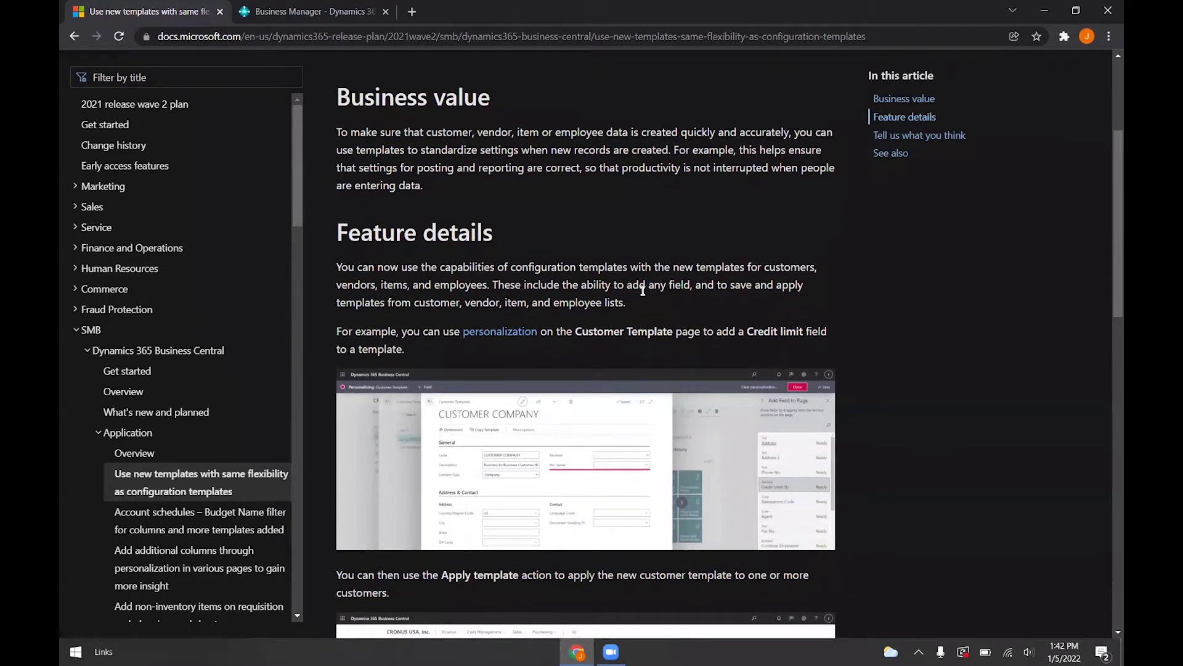
scroll(642, 289, "down", 1)
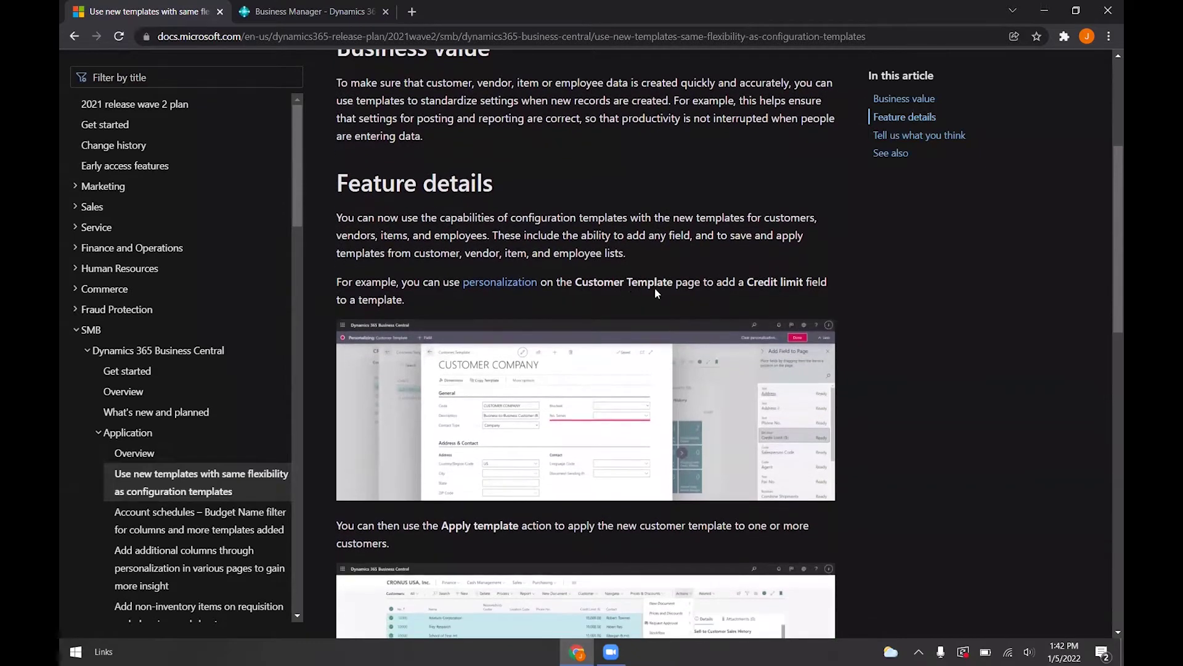
scroll(769, 282, "down", 4)
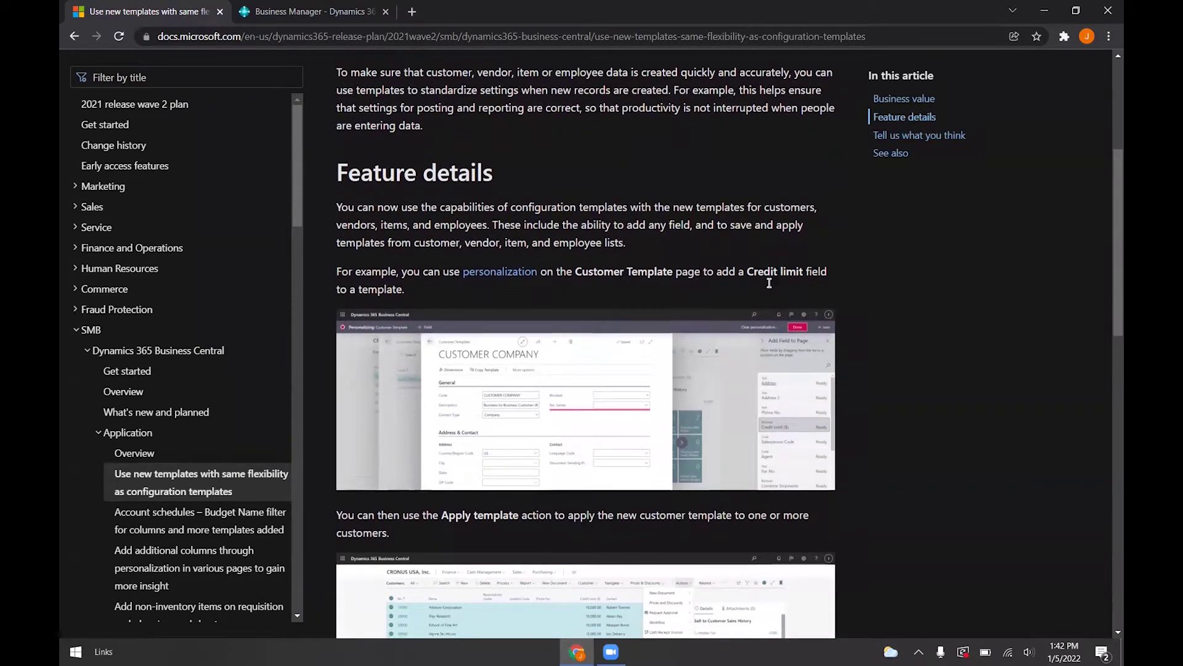
scroll(768, 282, "down", 1)
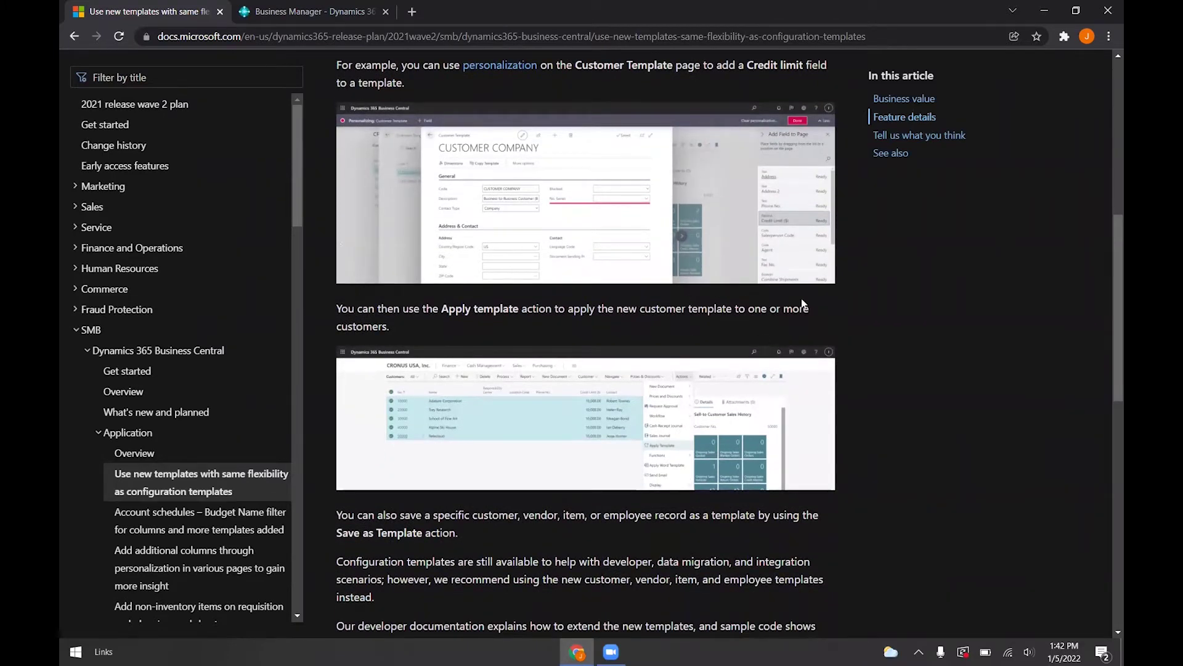
scroll(848, 337, "down", 1)
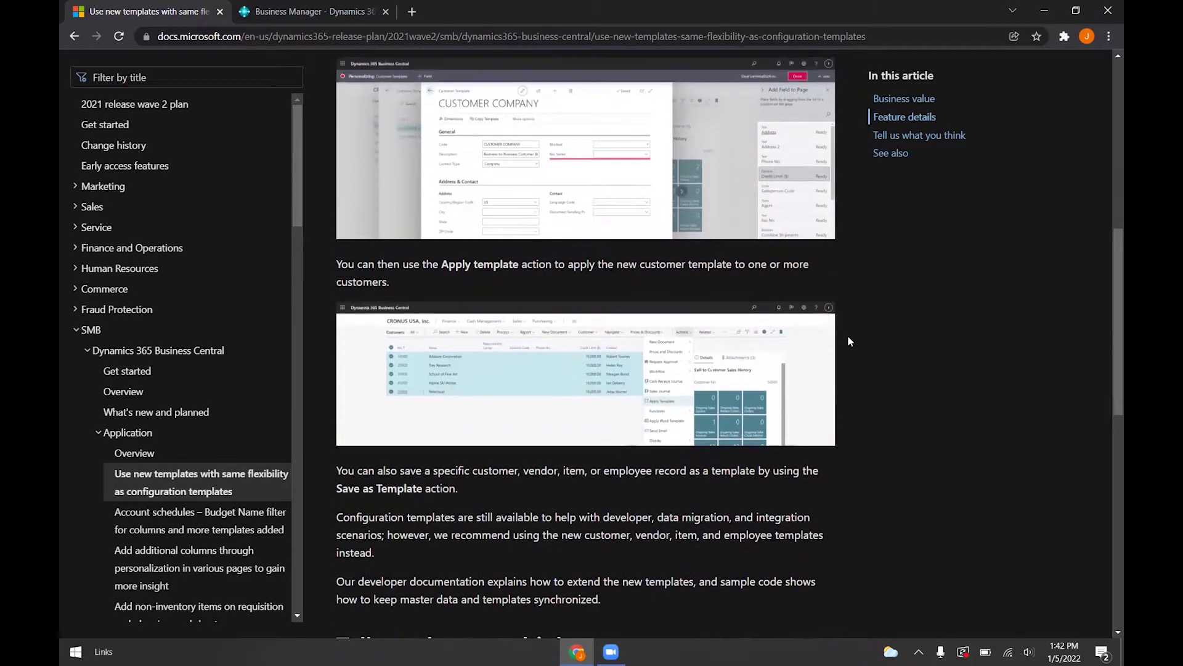
In Business Central, search 'cu' to reach Customer Templates and open template CUST000001
left_click(302, 17)
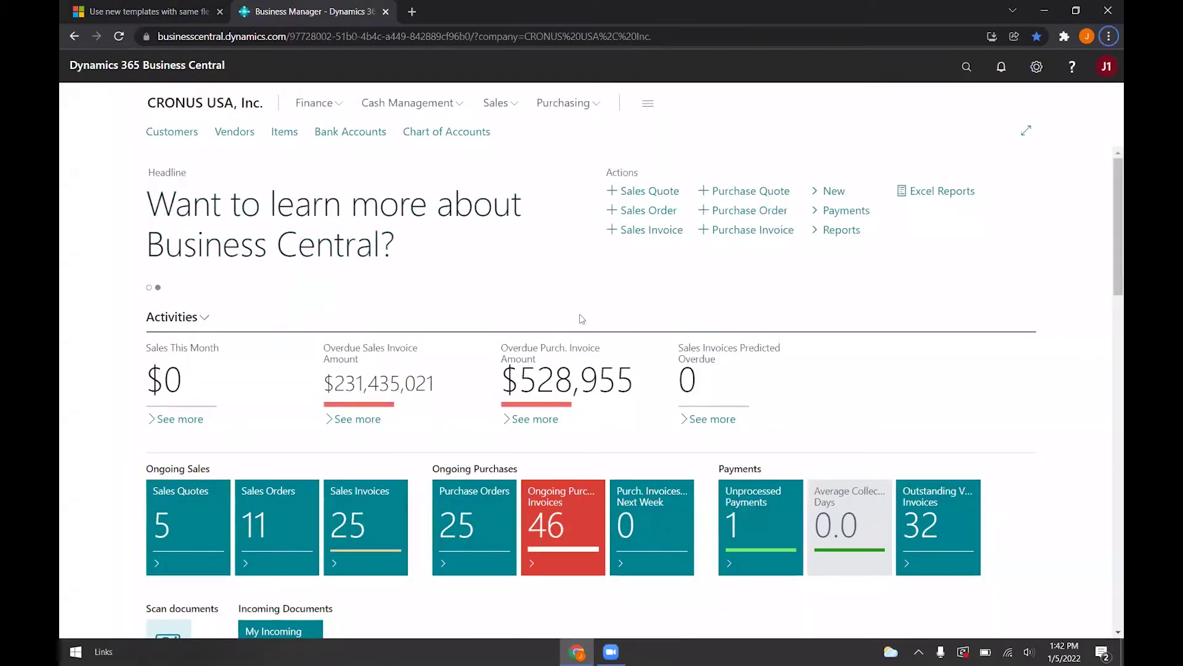
key("alt+q")
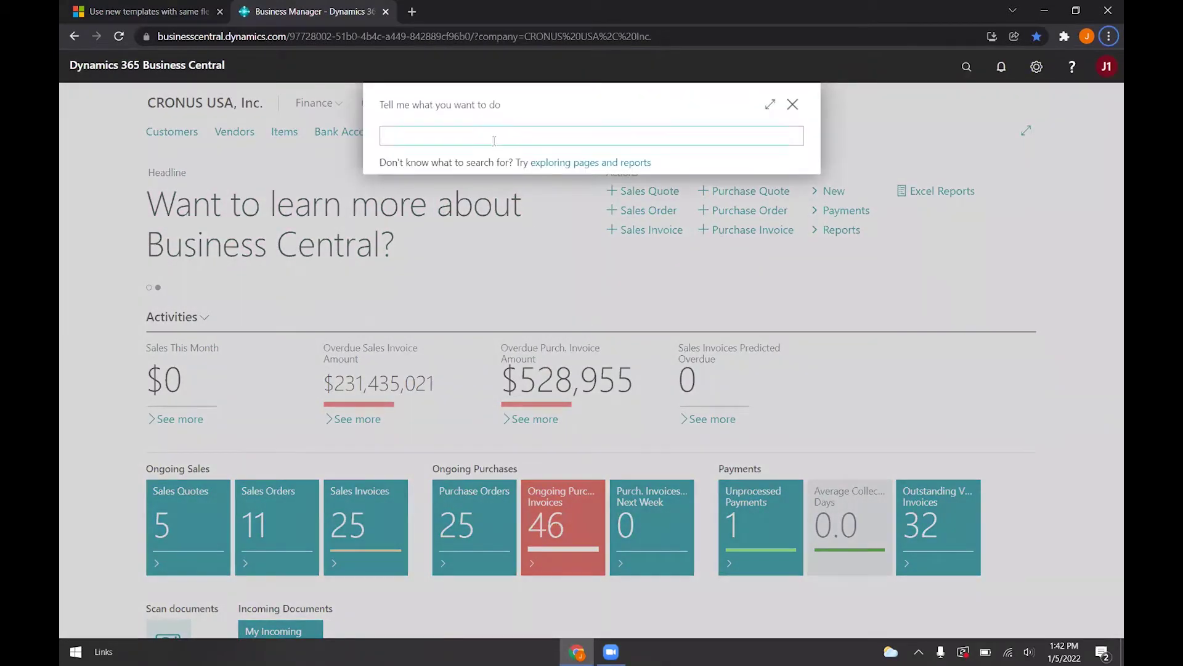
left_click(494, 139)
type("customer tem")
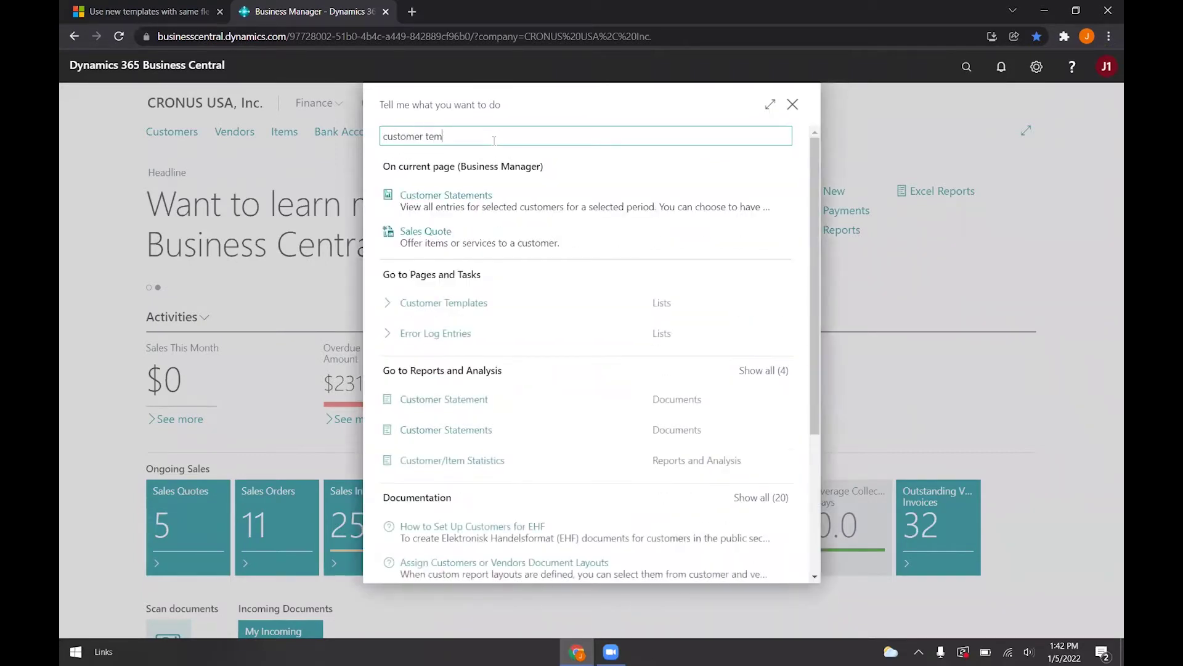
left_click(492, 304)
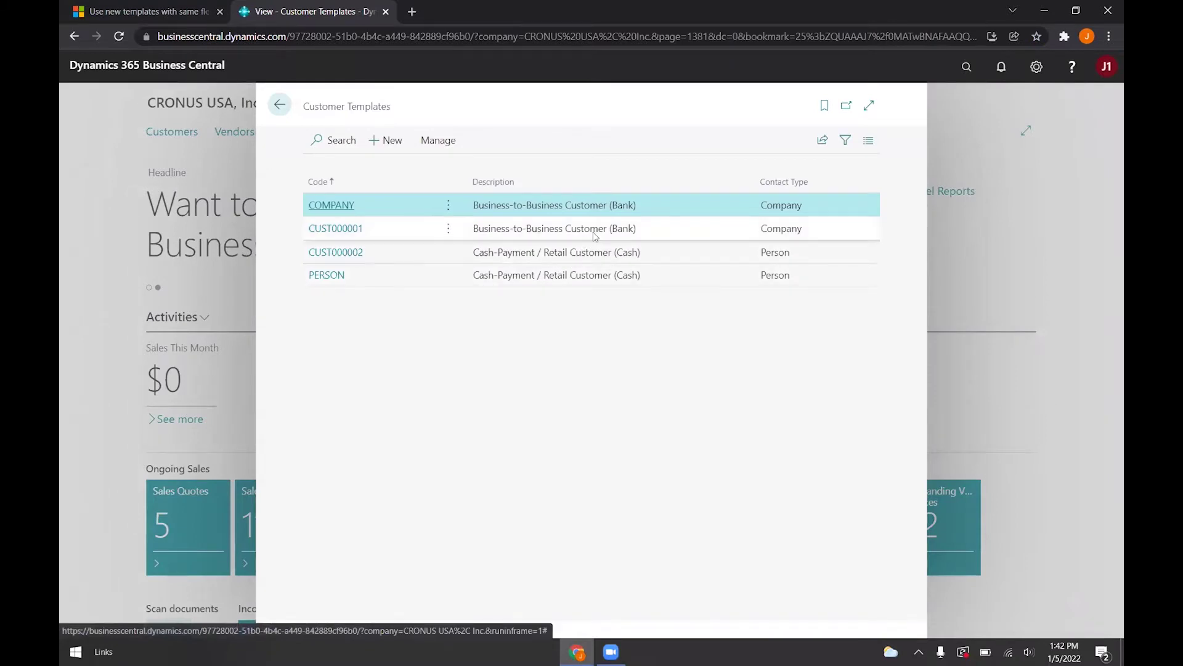
left_click(354, 230)
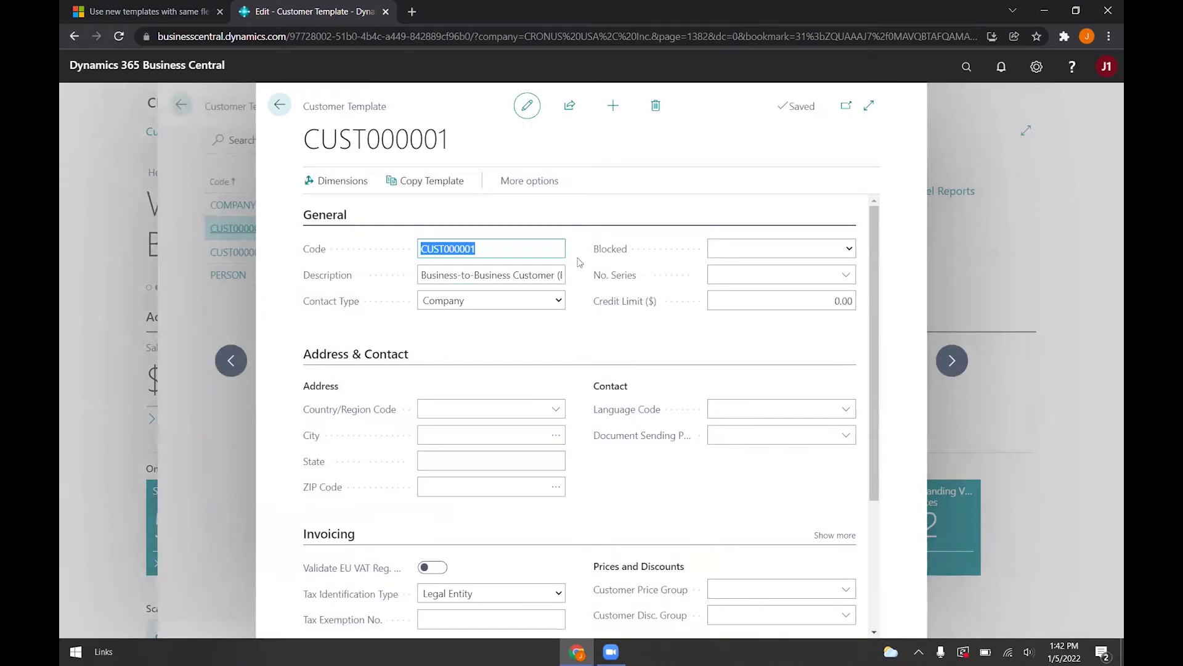
Personalize the CUST000001 page, adding the Tax Area Code field below Document Sending Profile
left_click(1037, 67)
left_click(1016, 104)
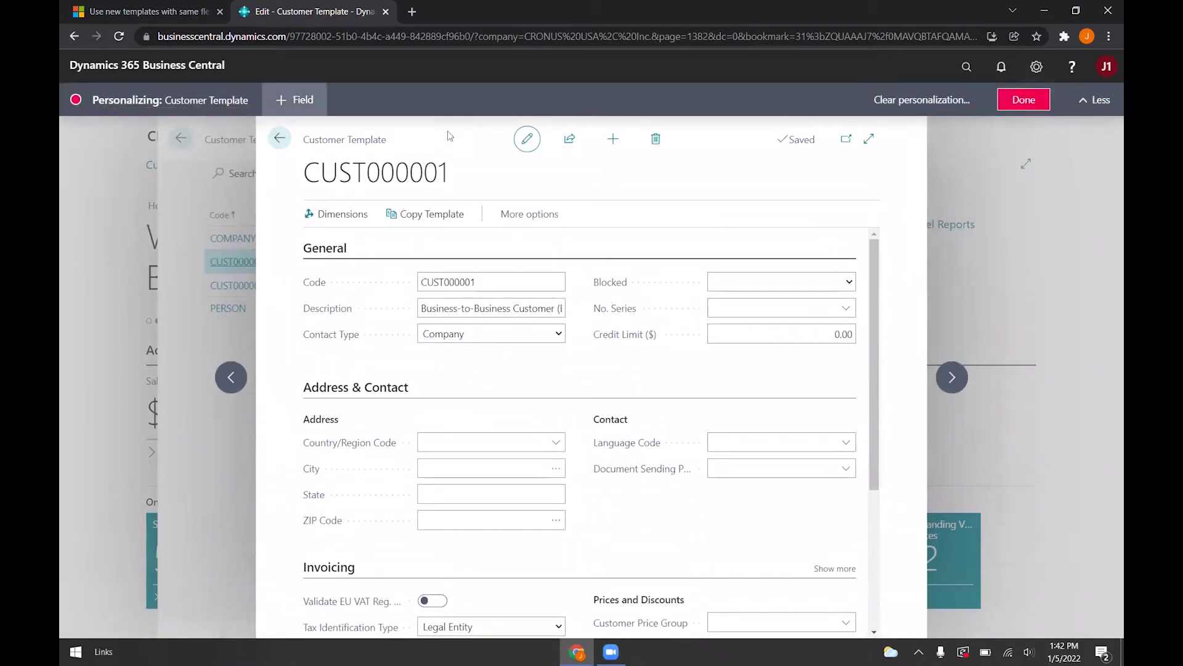
left_click(287, 101)
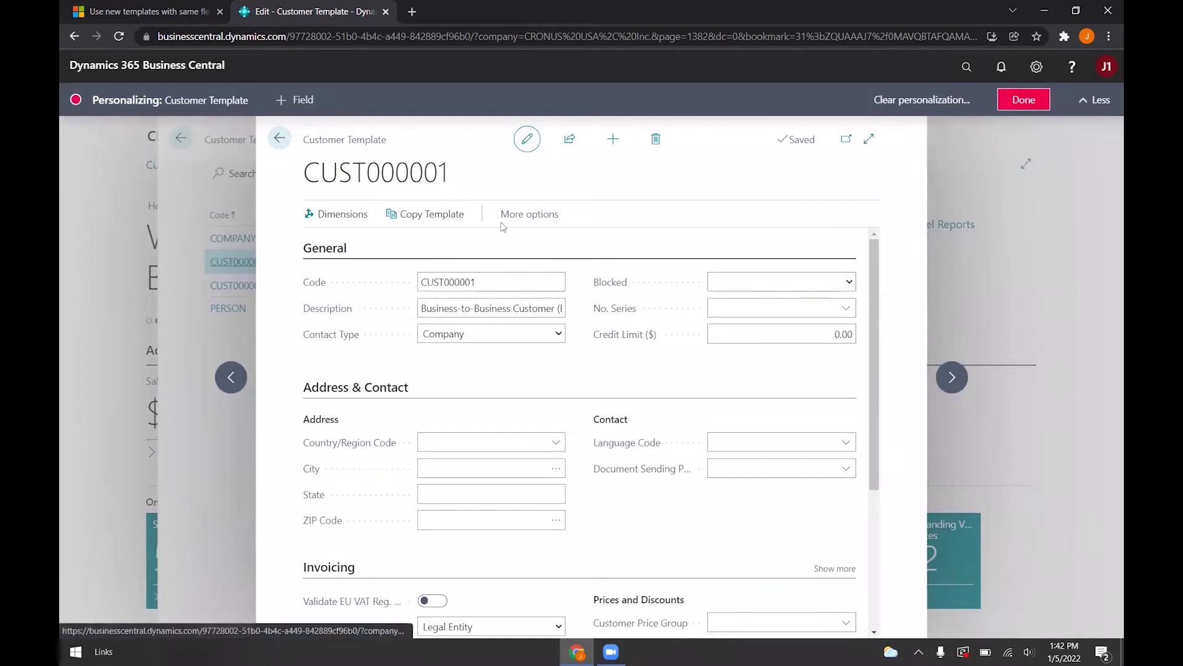
scroll(1002, 377, "down", 7)
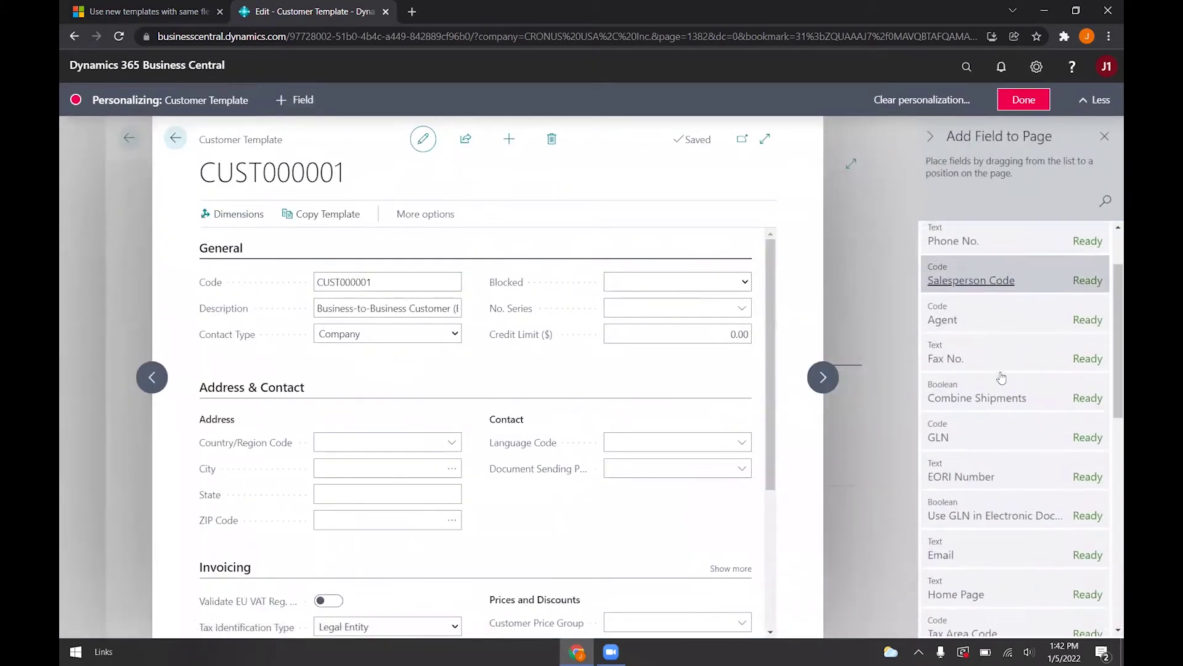
scroll(1003, 377, "down", 6)
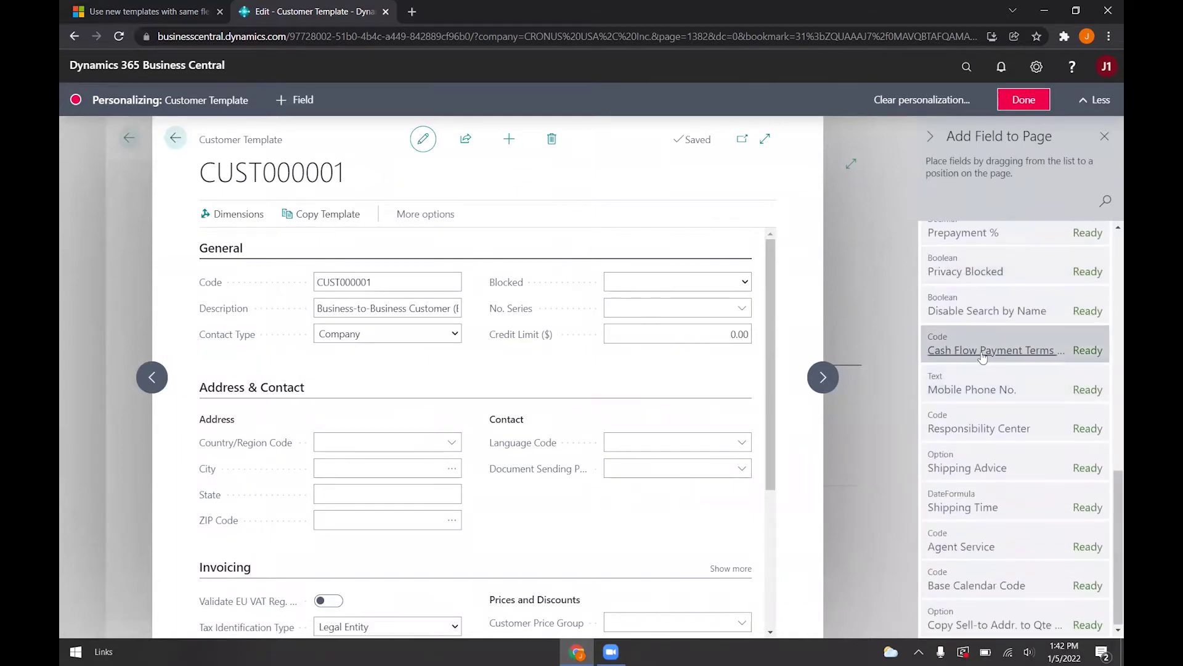
scroll(973, 354, "up", 13)
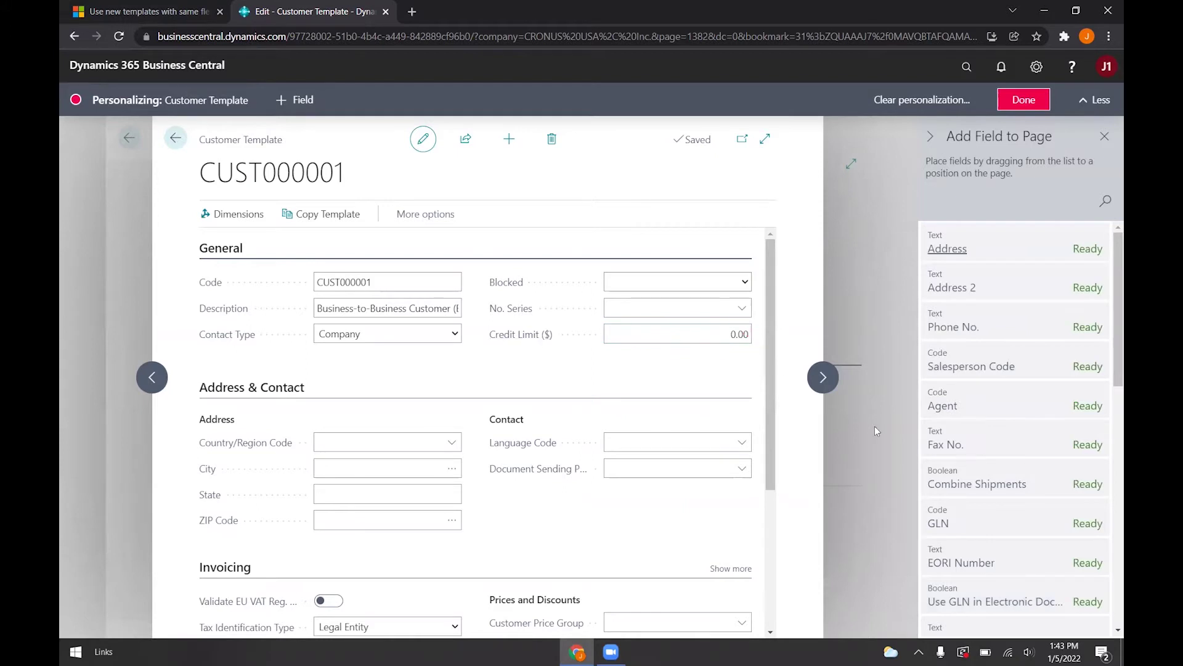
scroll(999, 416, "down", 1)
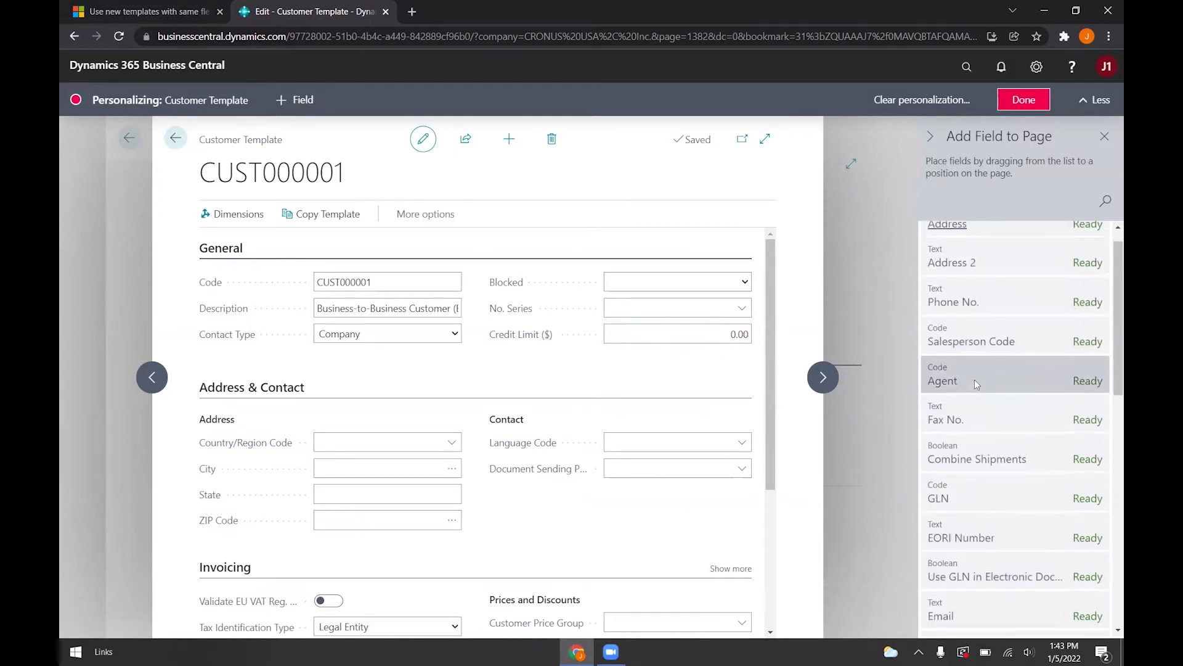
scroll(981, 404, "down", 3)
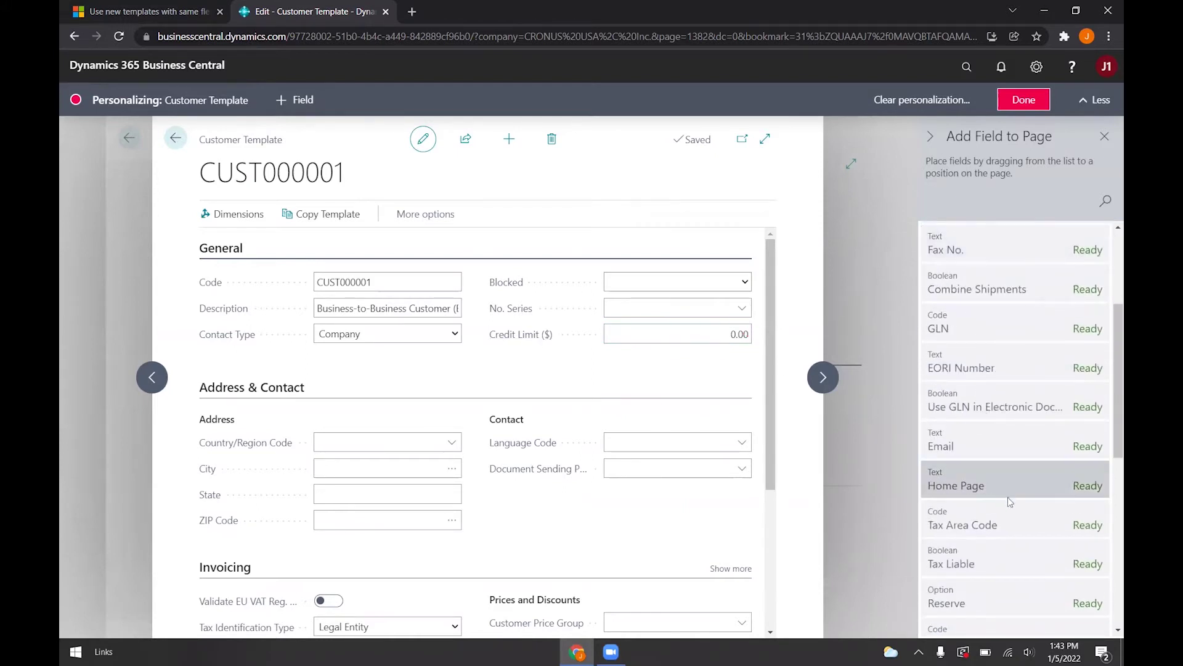
left_click_drag(1014, 523, 678, 510)
scroll(680, 514, "down", 1)
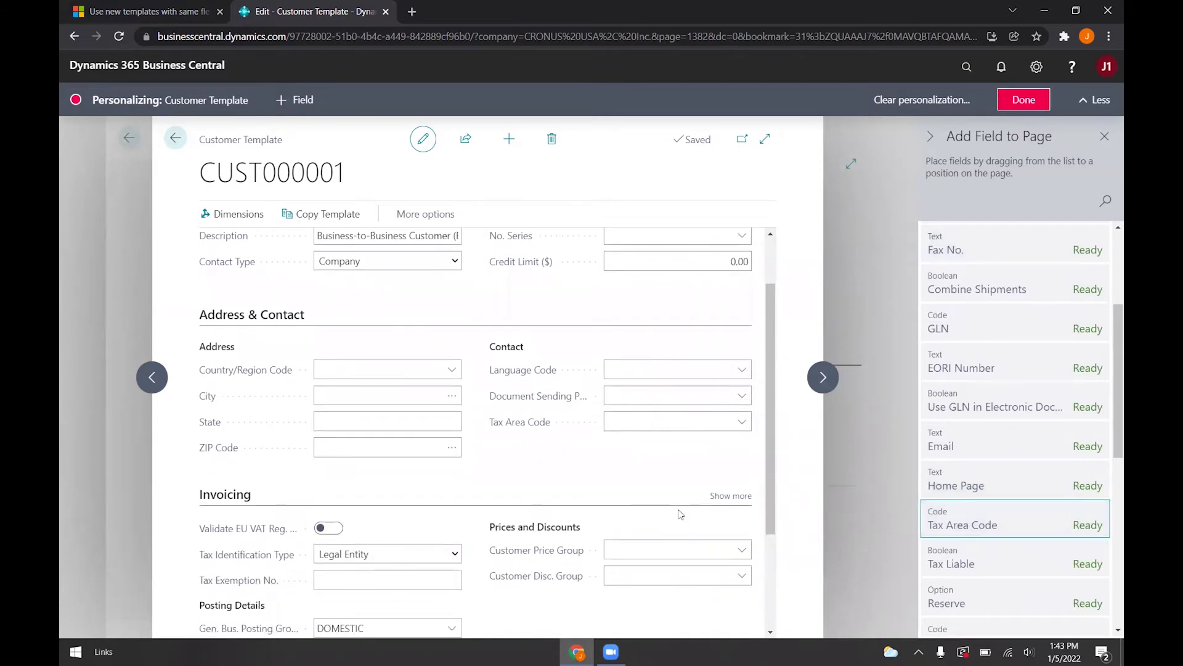
scroll(619, 422, "down", 1)
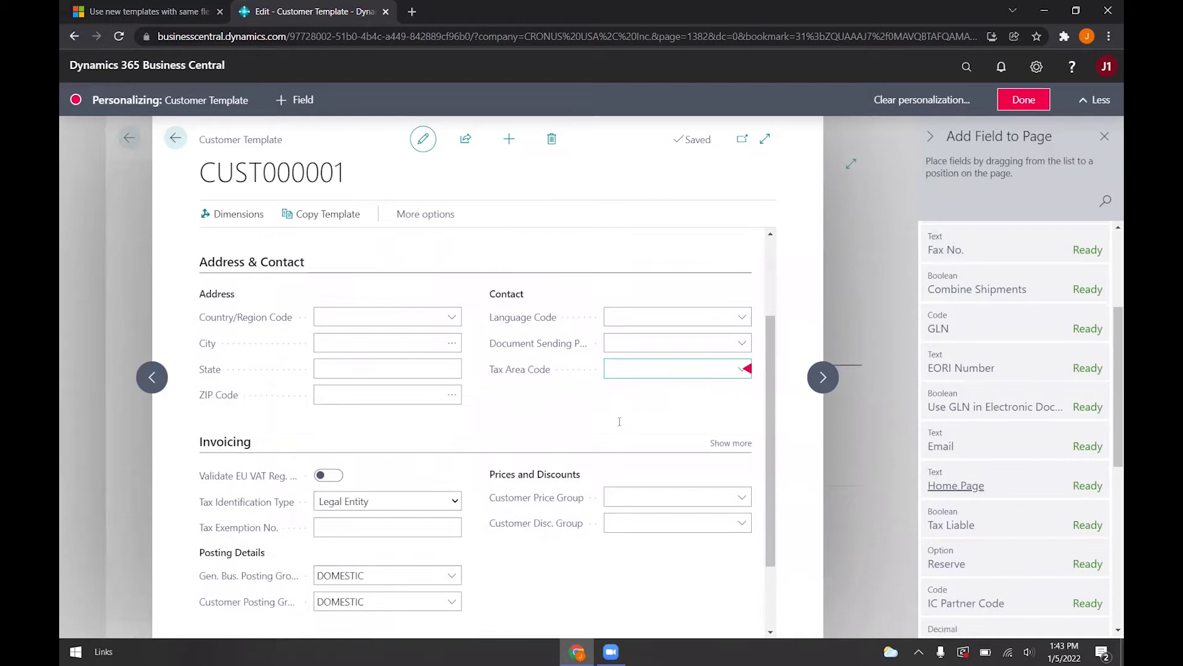
Finish personalizing and set CUST000001's Credit Limit ($) to 20,000
left_click(1034, 102)
scroll(752, 293, "up", 3)
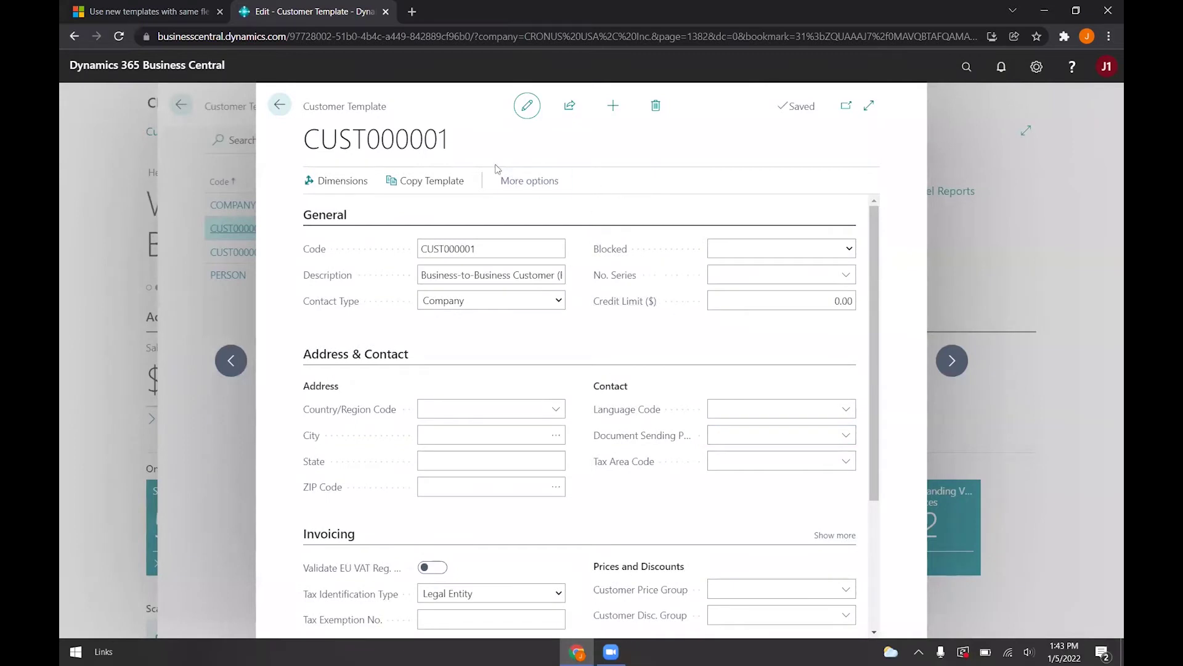
left_click(746, 300)
type("20000")
left_click(721, 352)
Return home and open the Customers list through a page search for 'customers'
left_click(281, 111)
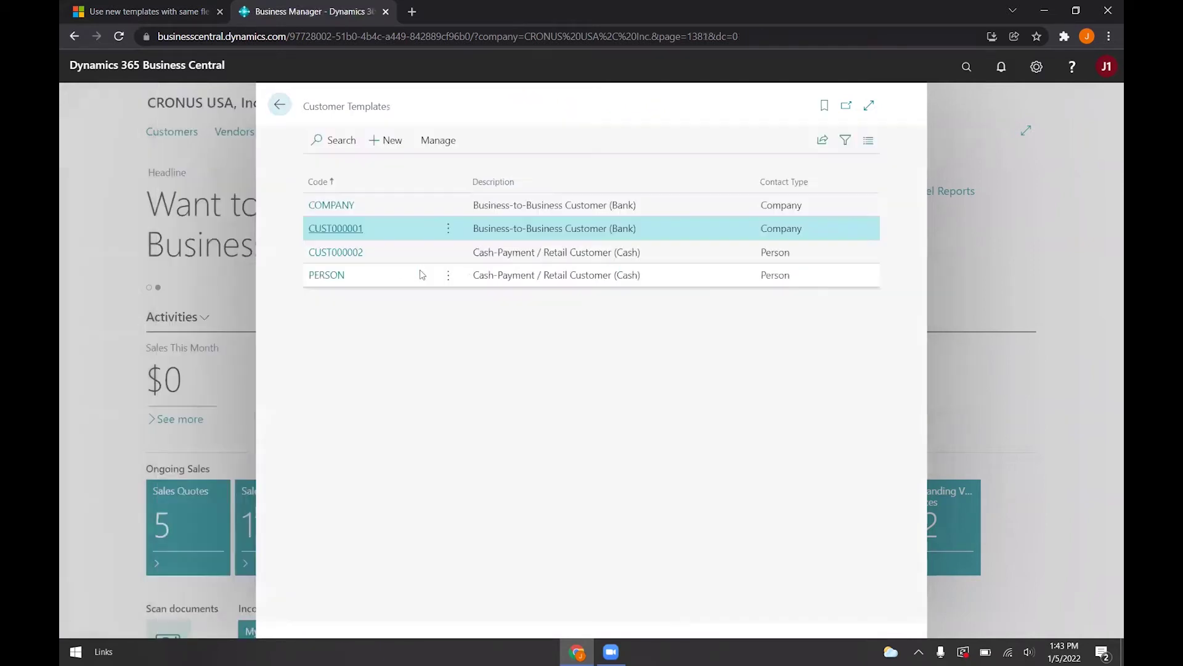
left_click(279, 106)
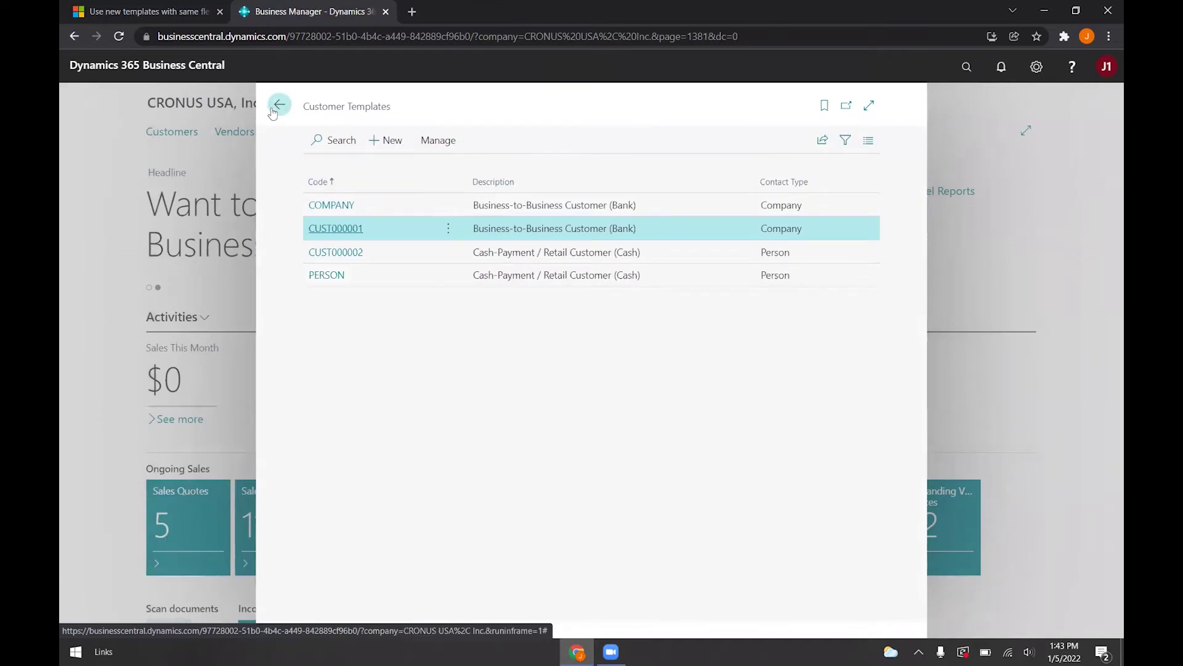
key("alt+q")
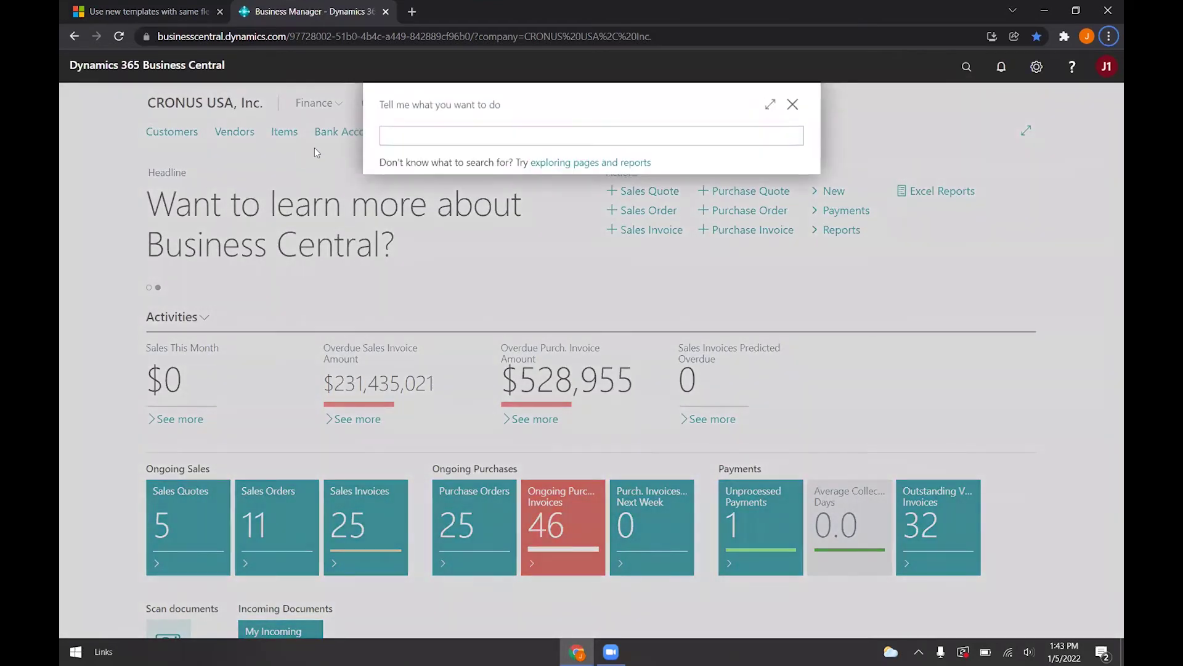
left_click(495, 138)
type("c")
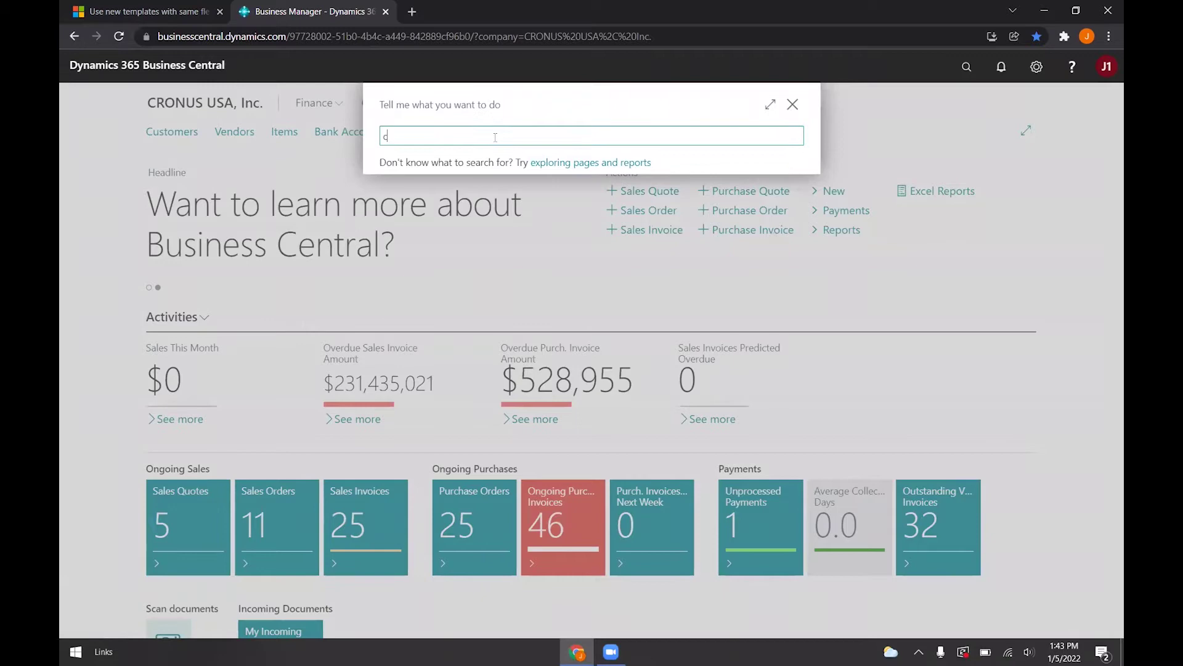
type("ust")
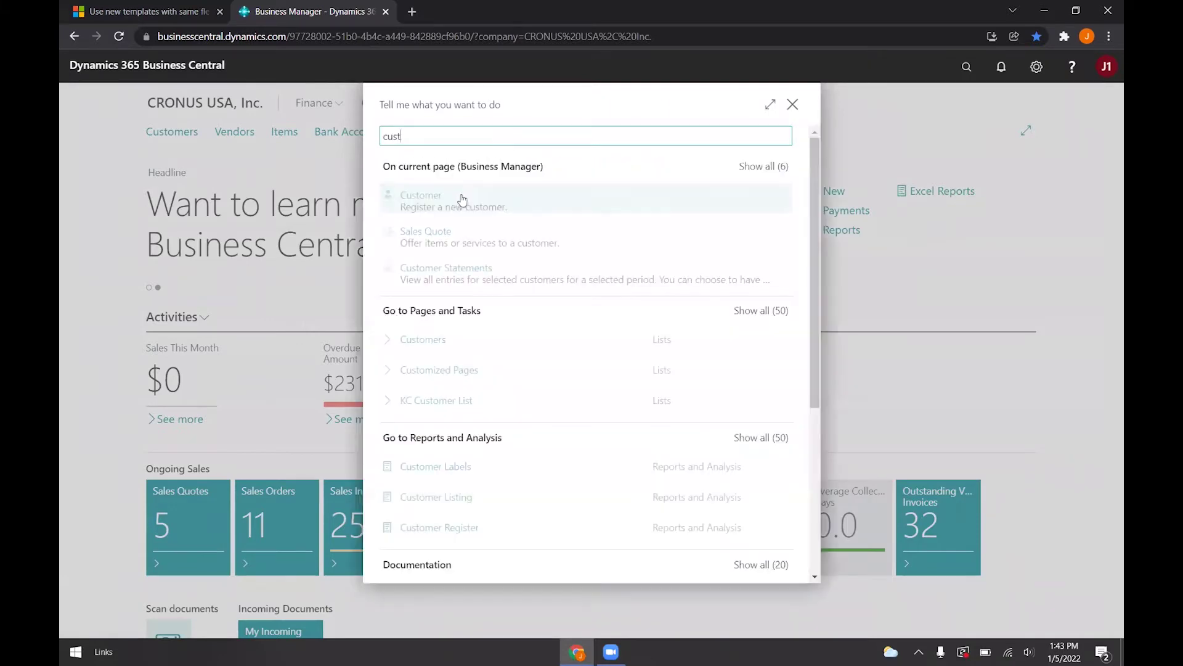
left_click(459, 194)
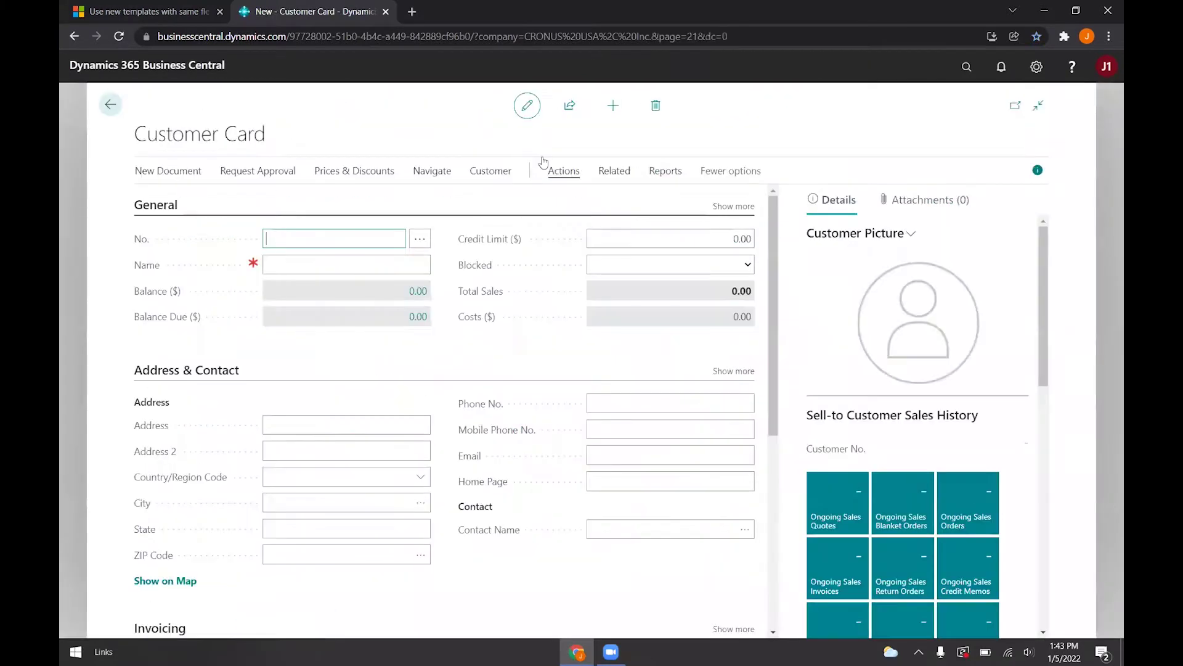
left_click(108, 105)
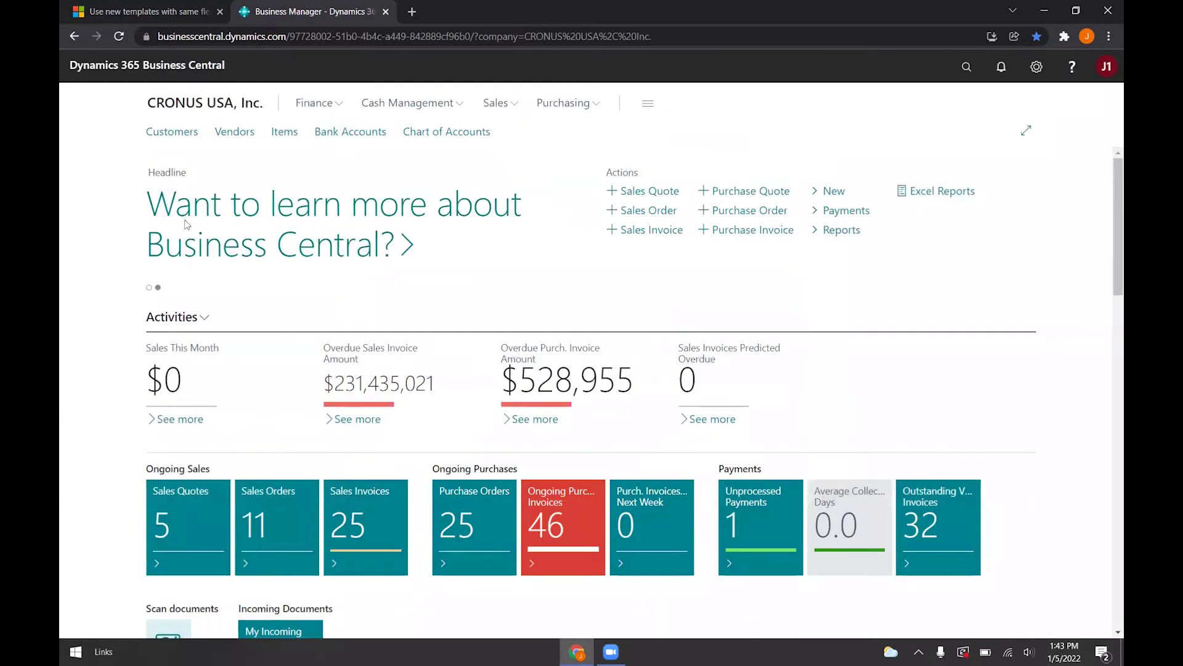
key("alt+q")
type("custome")
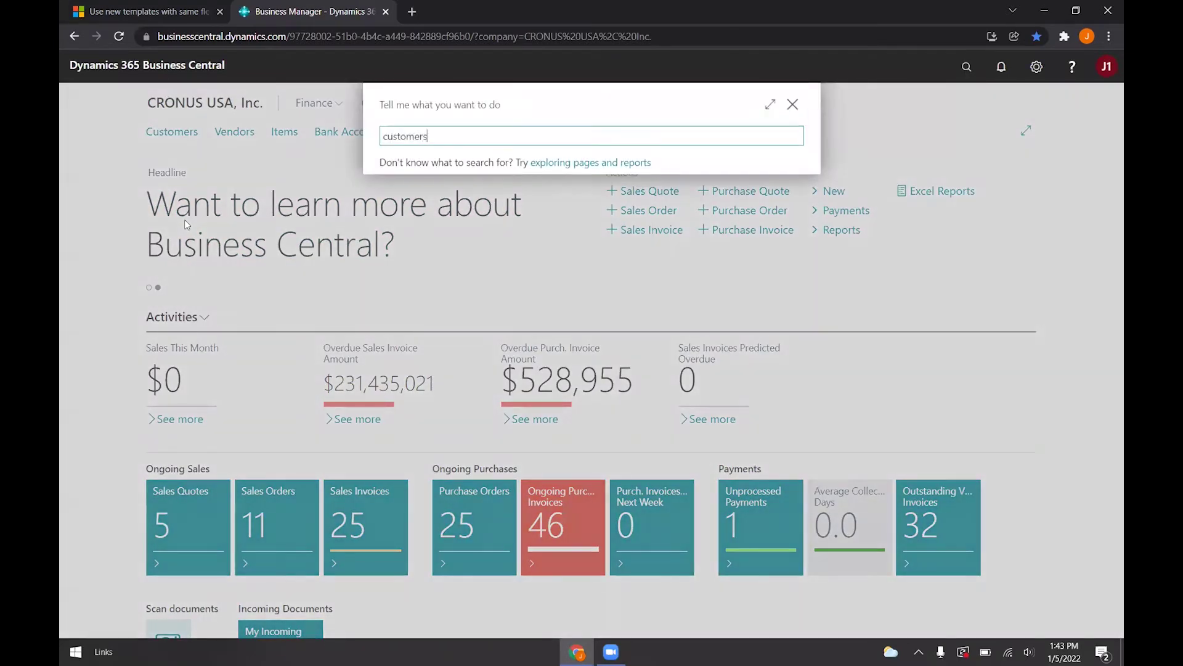
type("rs")
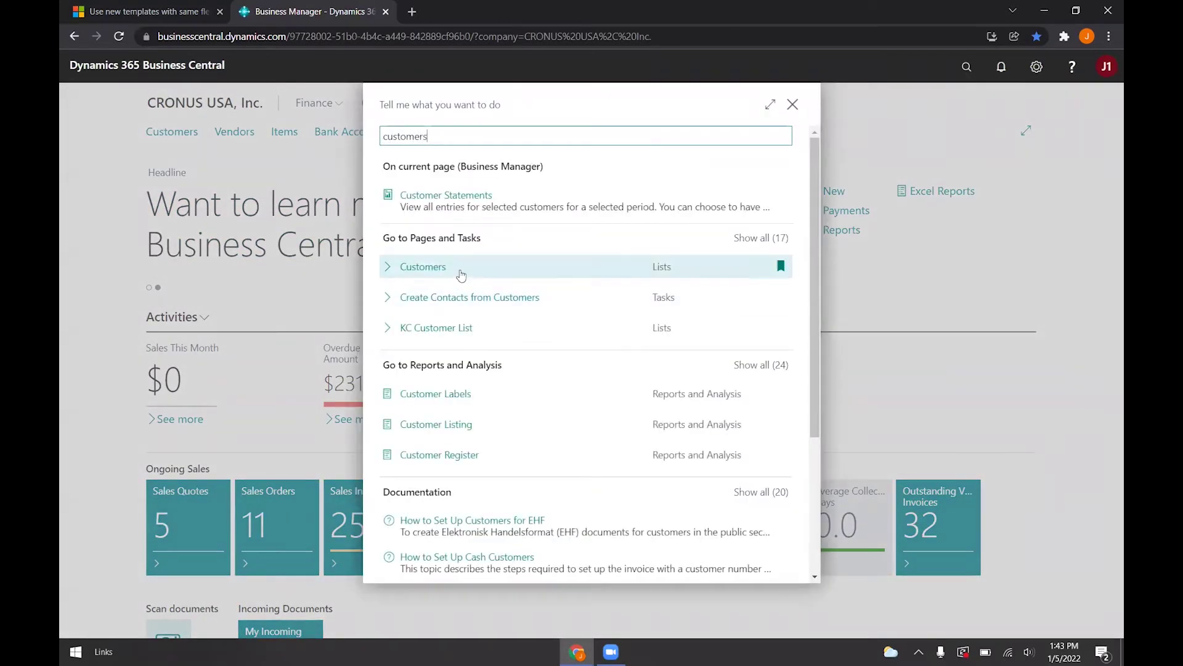
left_click(461, 275)
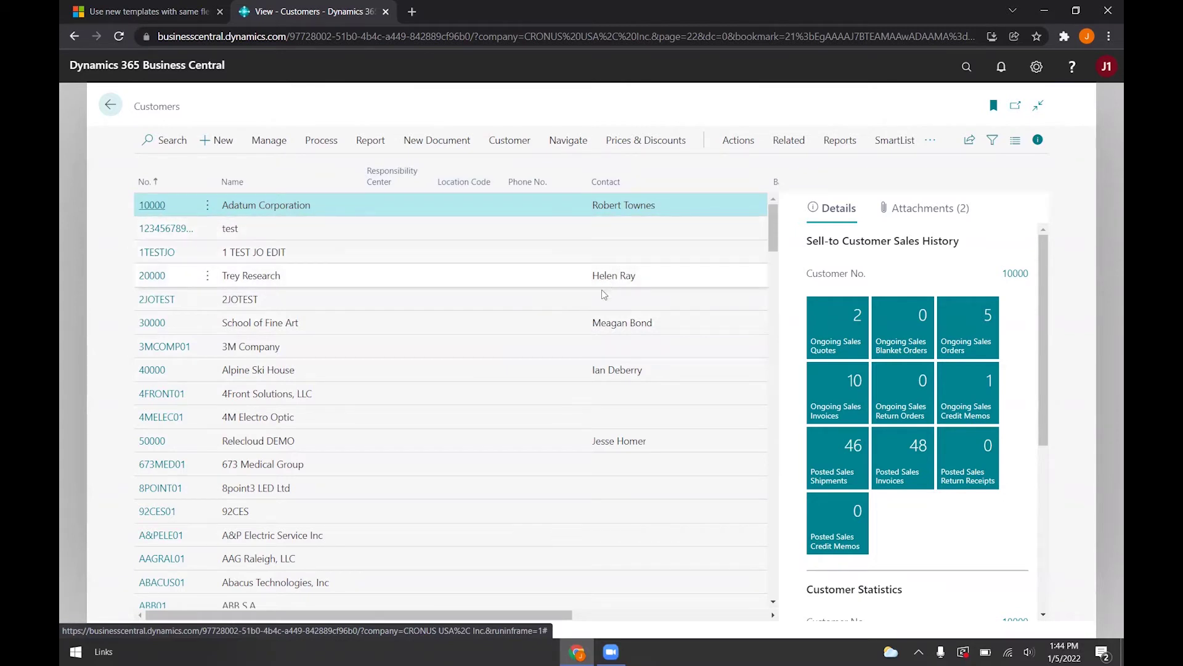
Select customers 40000, School of Fine Art, Trey Research and Adatum, then clear all but 40000
left_click(540, 371)
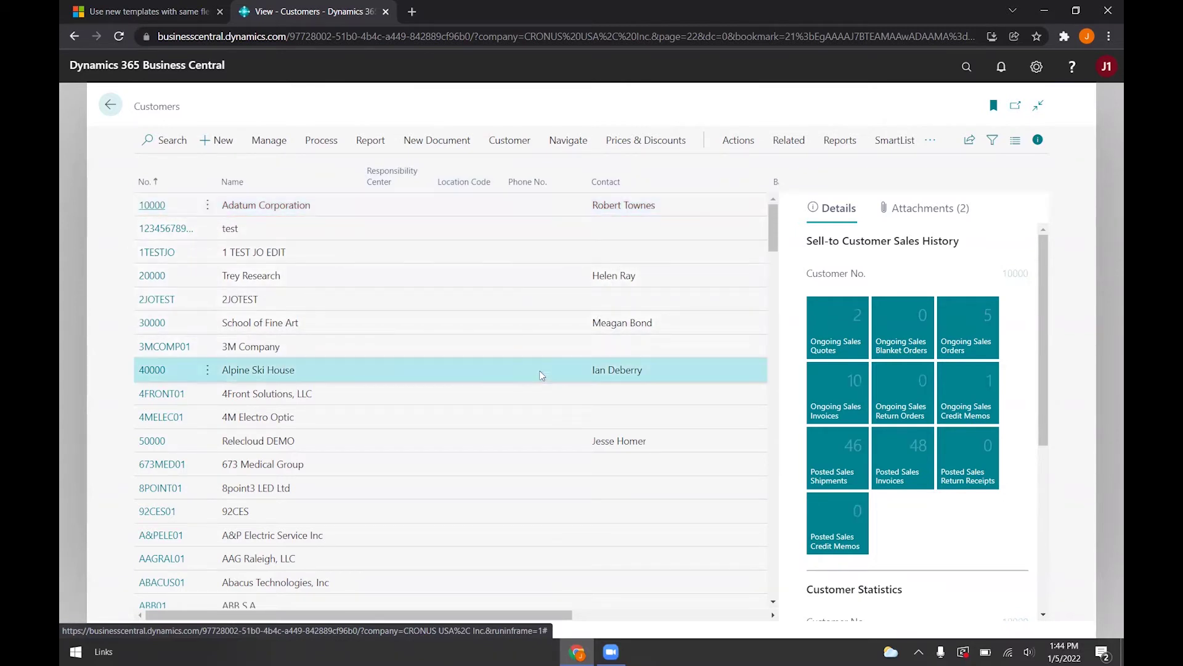
left_click(737, 143)
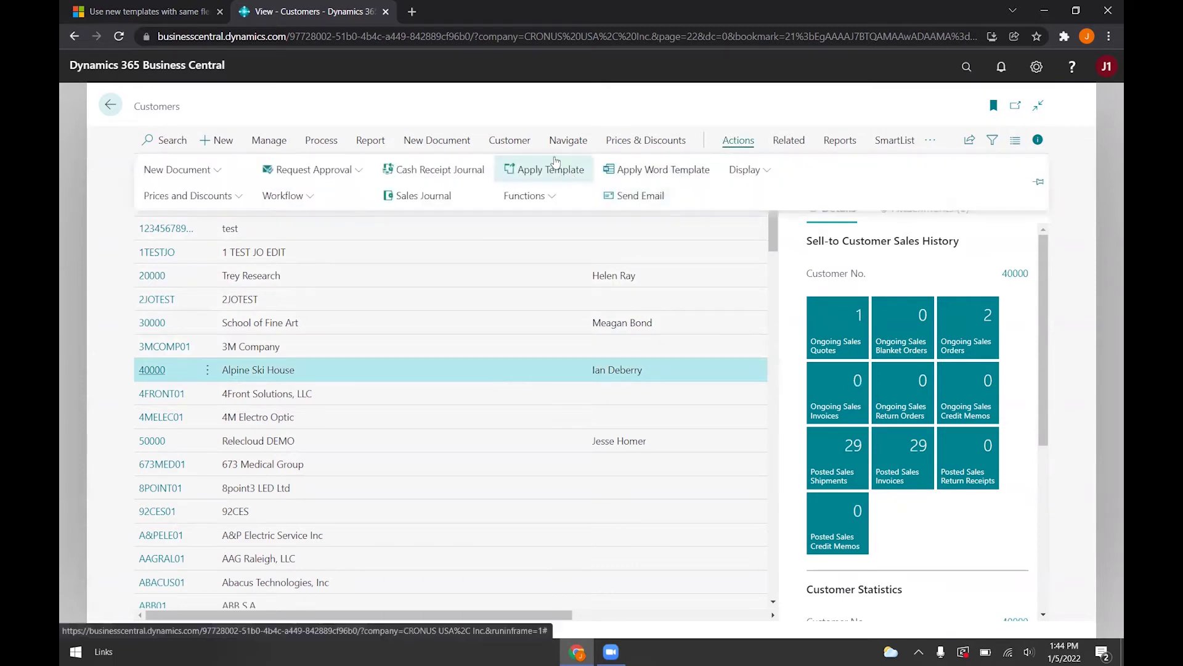
left_click(428, 318, "ctrl")
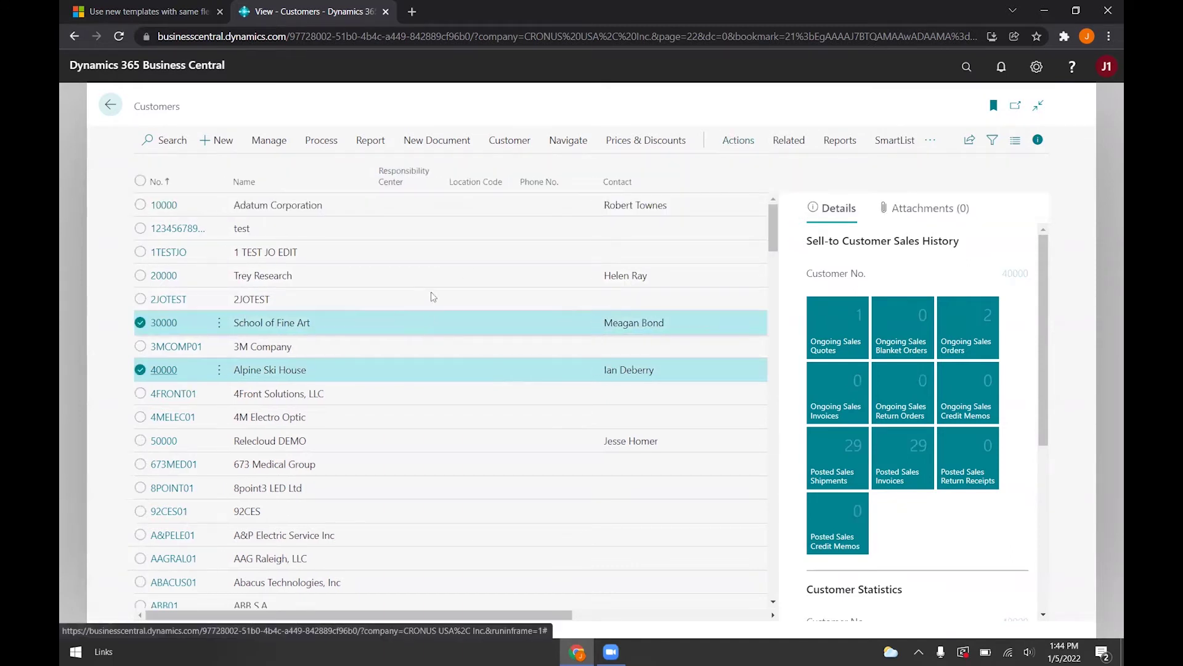
left_click(457, 275, "ctrl")
left_click(485, 204, "ctrl")
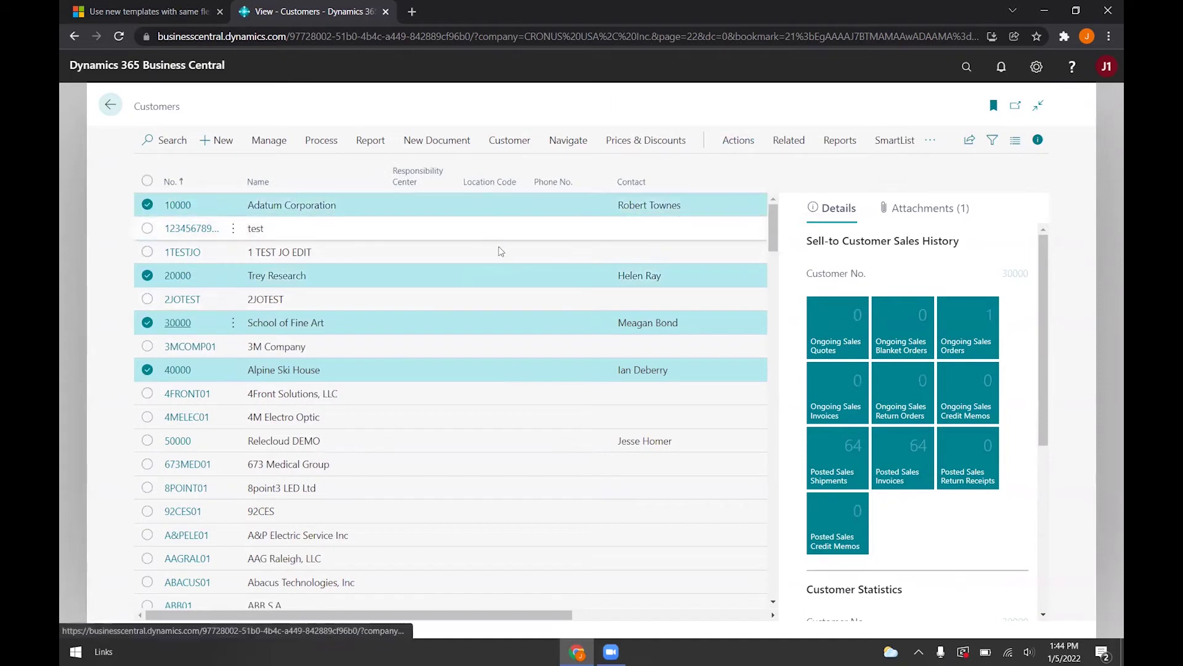
left_click(465, 253)
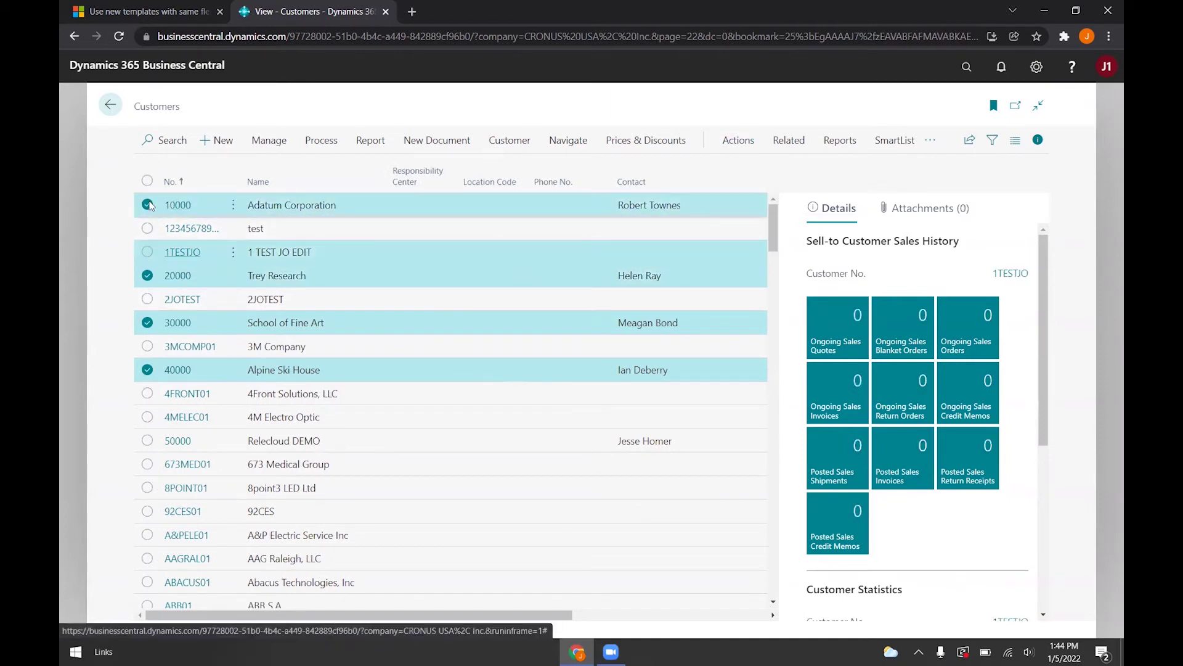
left_click(148, 205)
left_click(147, 276)
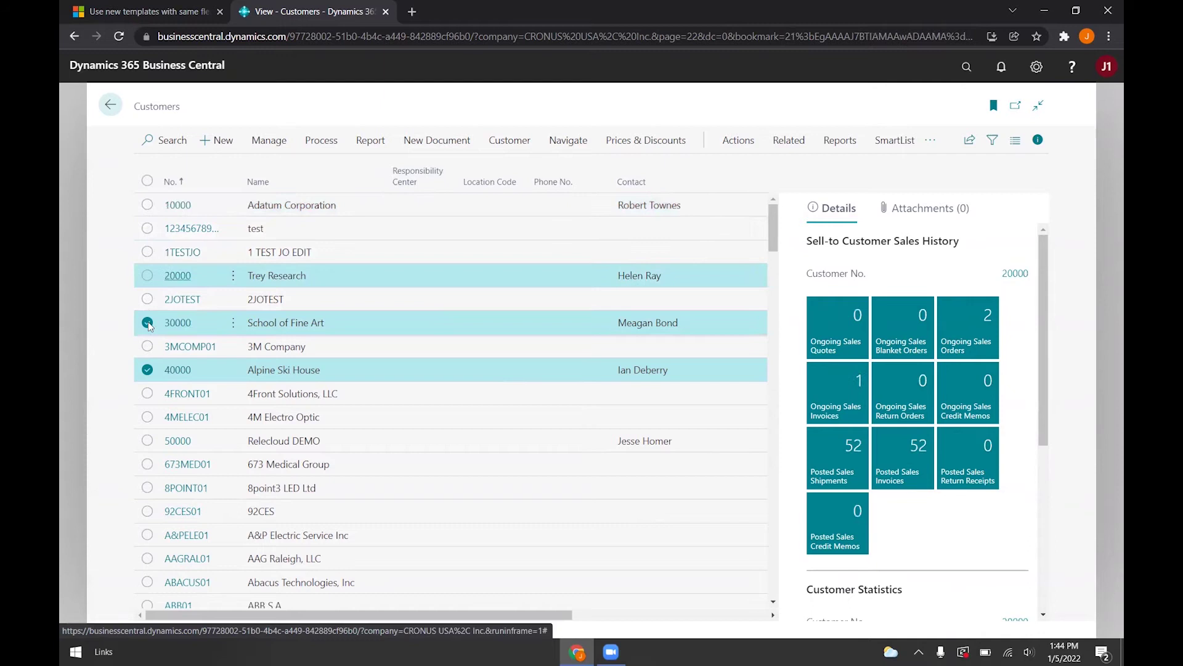
left_click(147, 322)
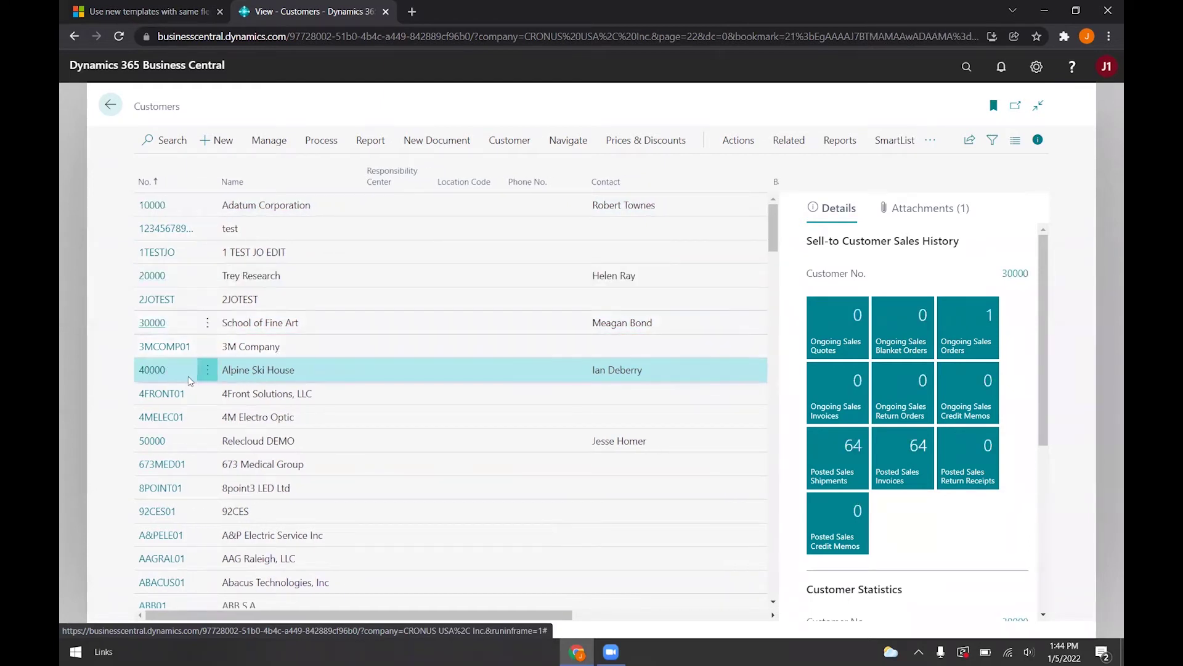
Open customer 40000 Alpine Ski House's card and apply template CUST000001 to it
left_click(152, 369)
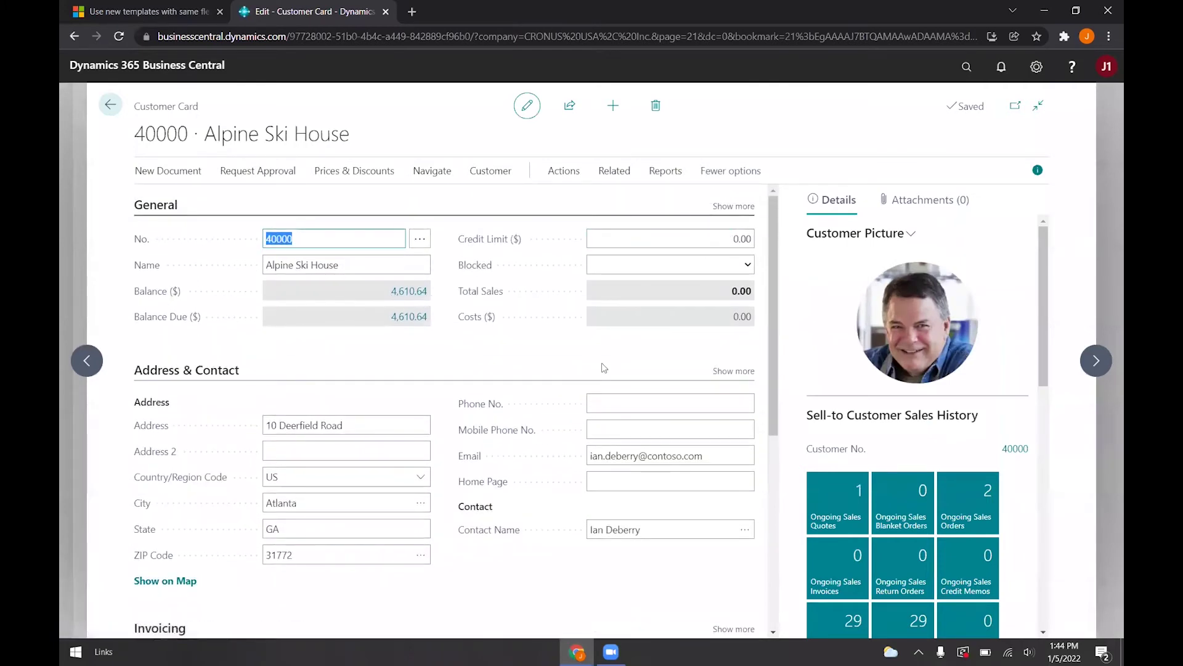
scroll(604, 368, "down", 4)
scroll(500, 414, "up", 4)
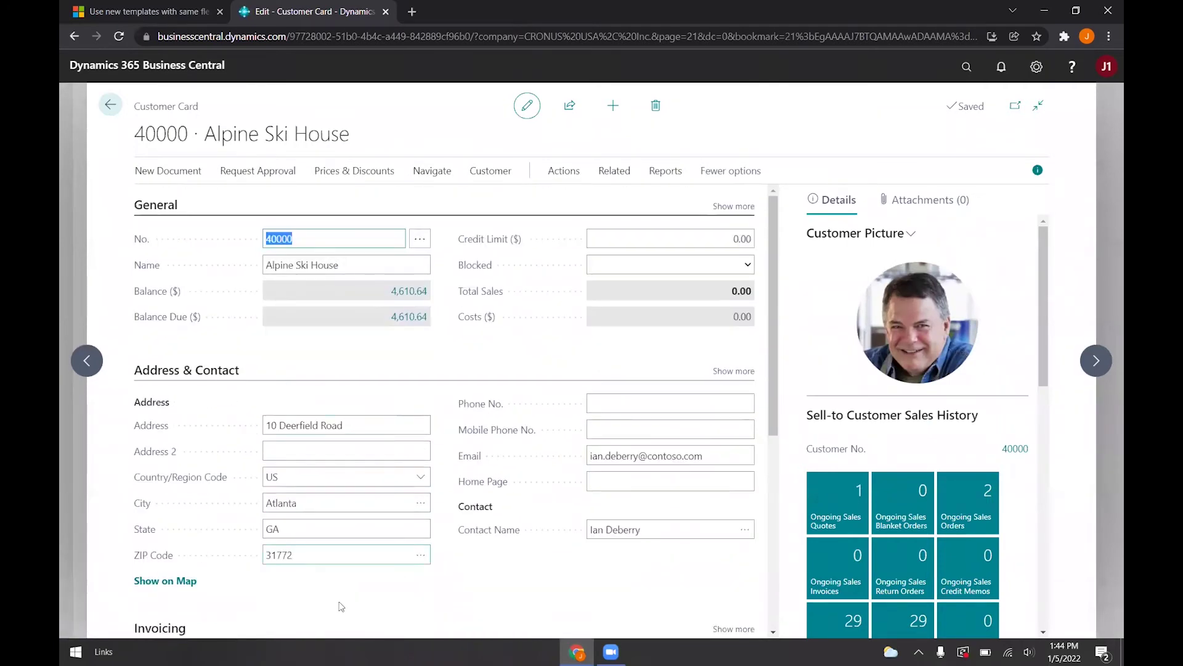
left_click(567, 176)
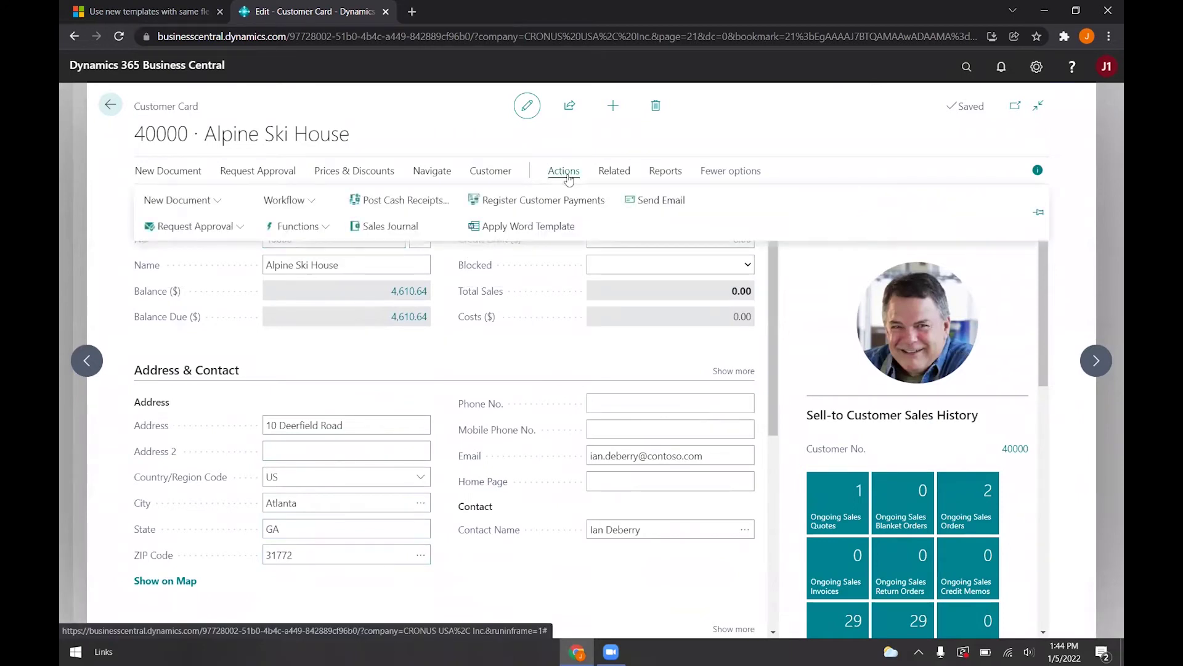
left_click(314, 237)
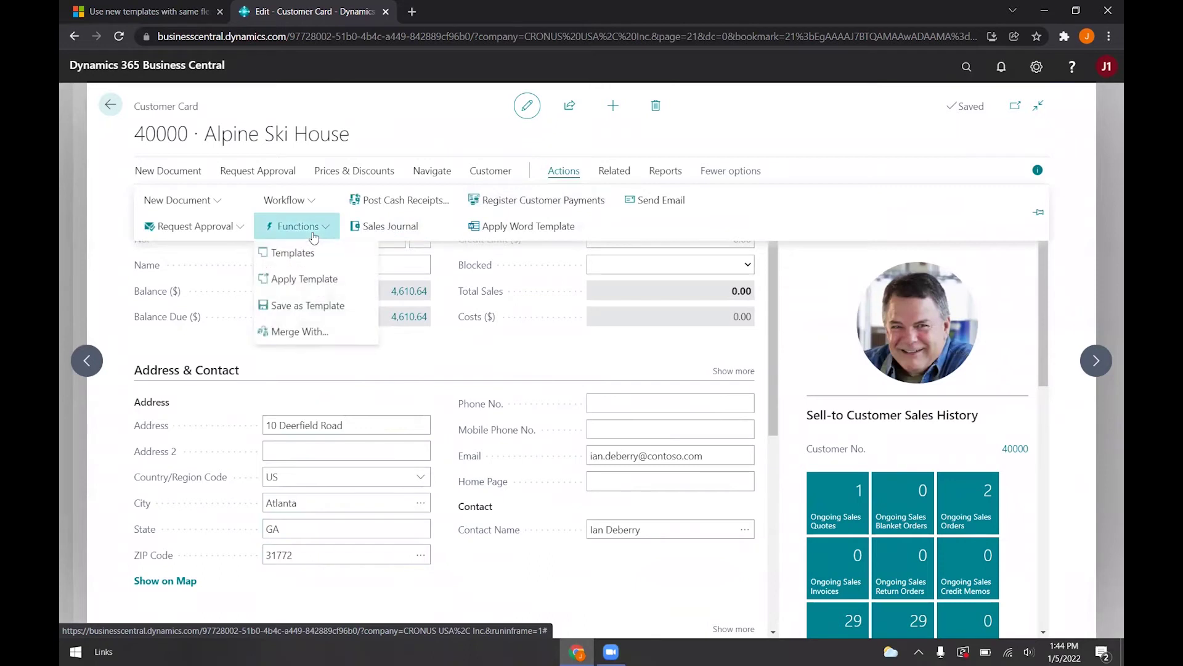
left_click(308, 281)
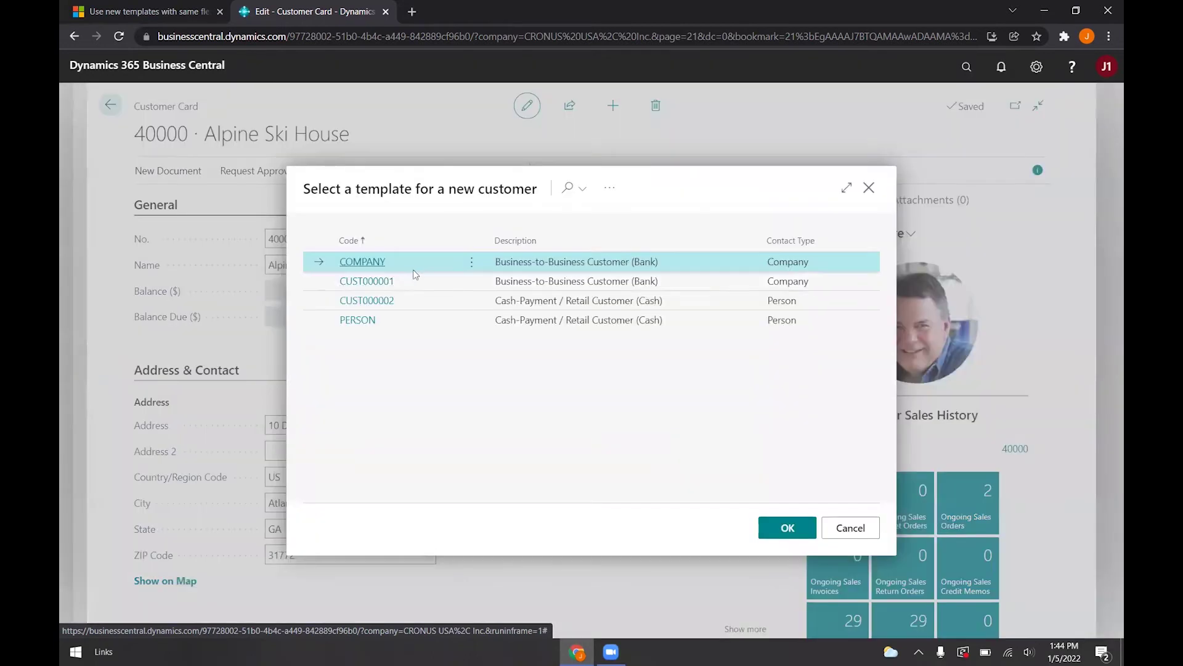
left_click(447, 283)
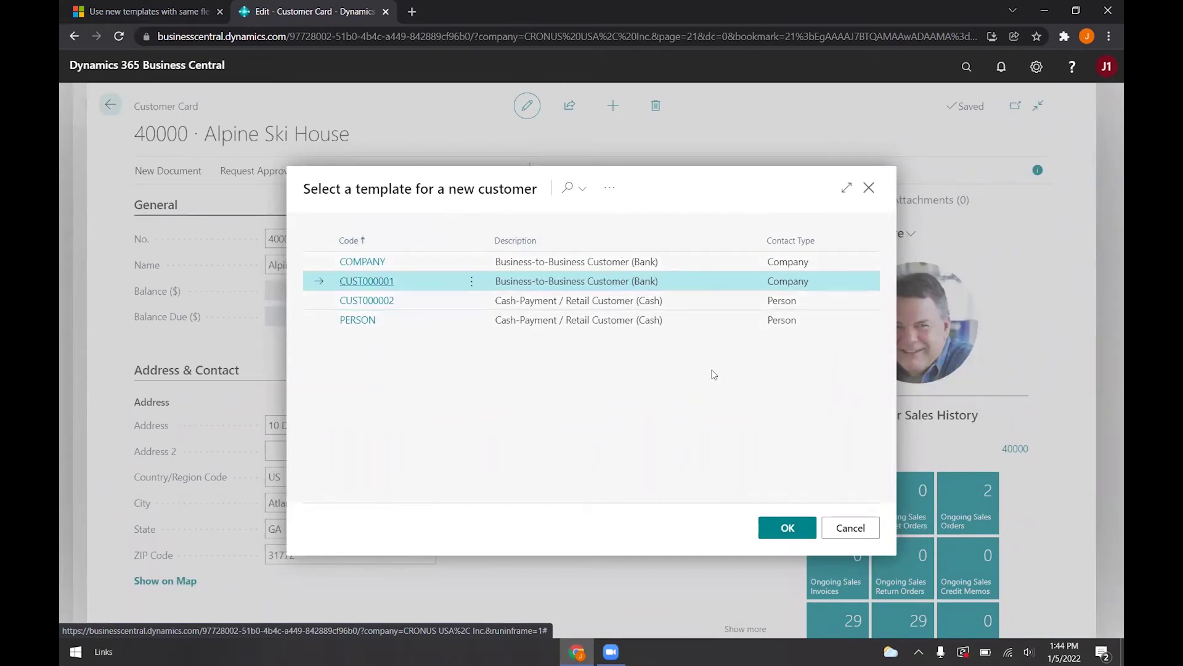
left_click(801, 528)
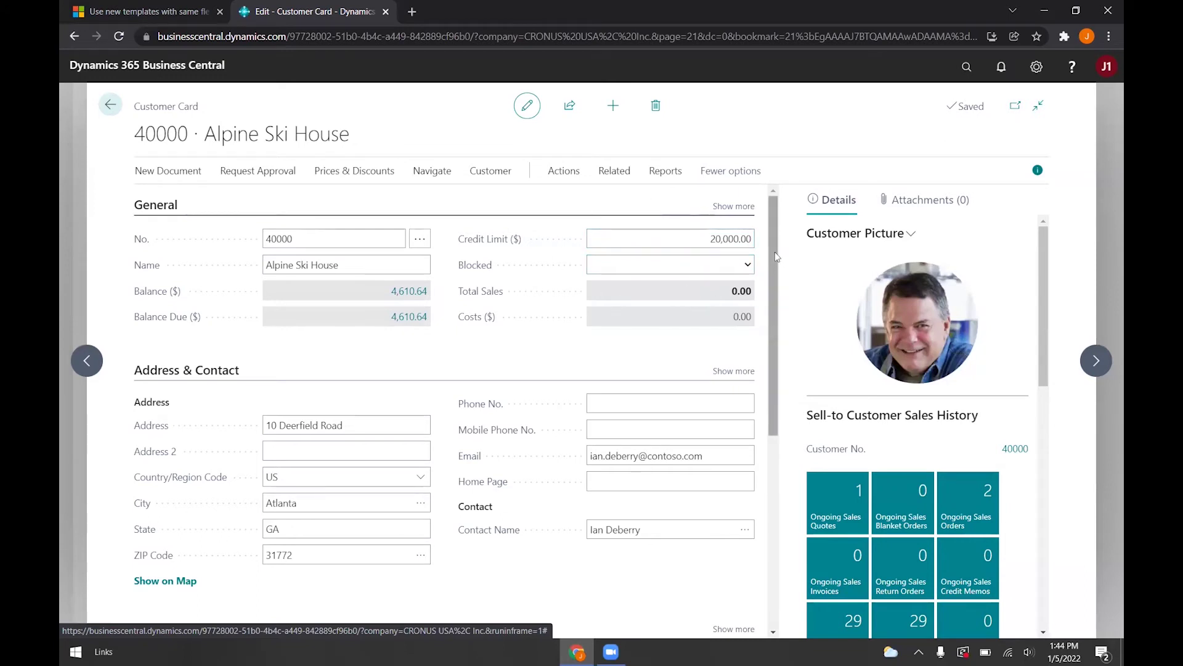
left_click_drag(774, 253, 740, 395)
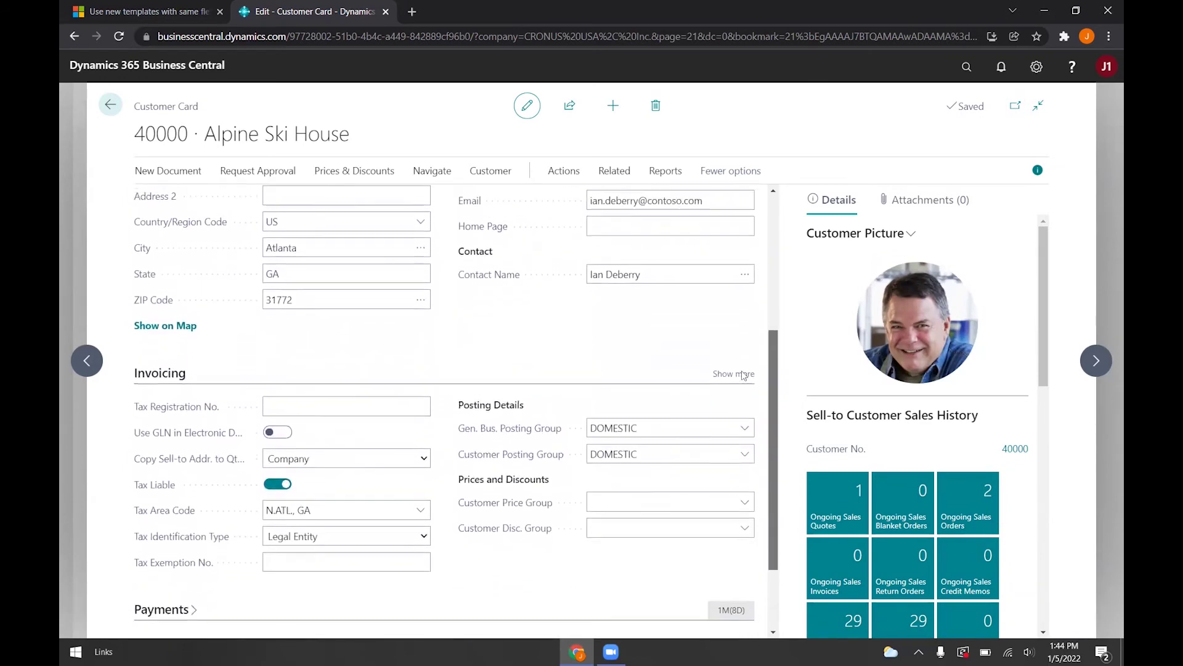
scroll(744, 375, "up", 5)
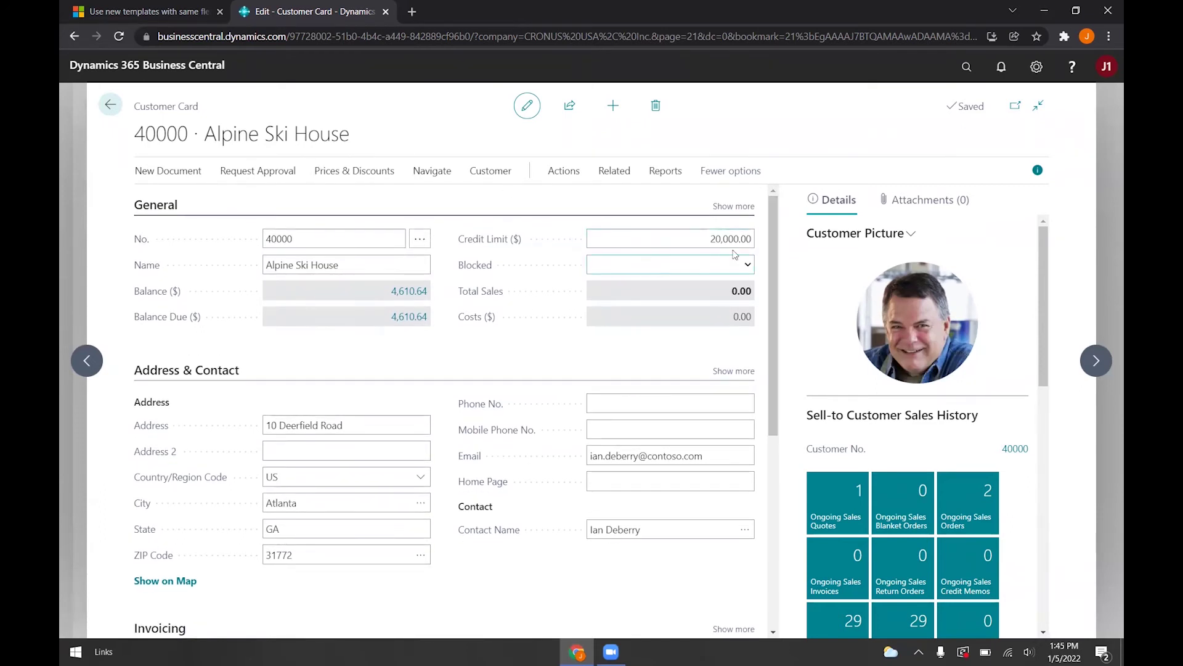
scroll(770, 214, "down", 2)
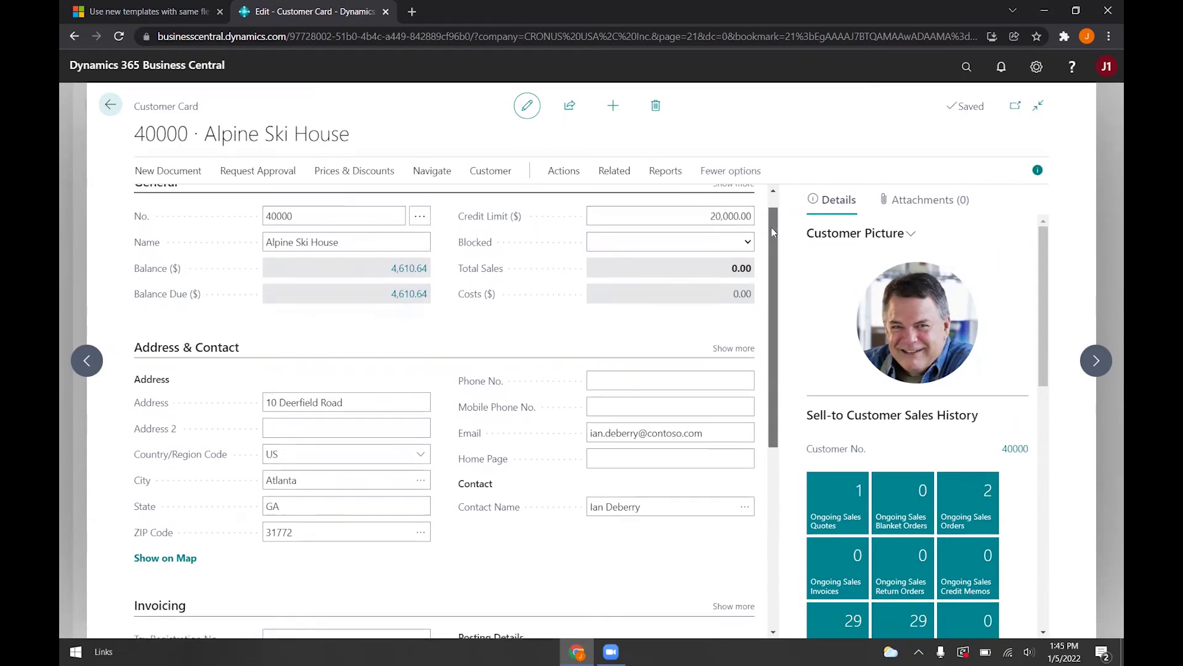
scroll(767, 272, "down", 4)
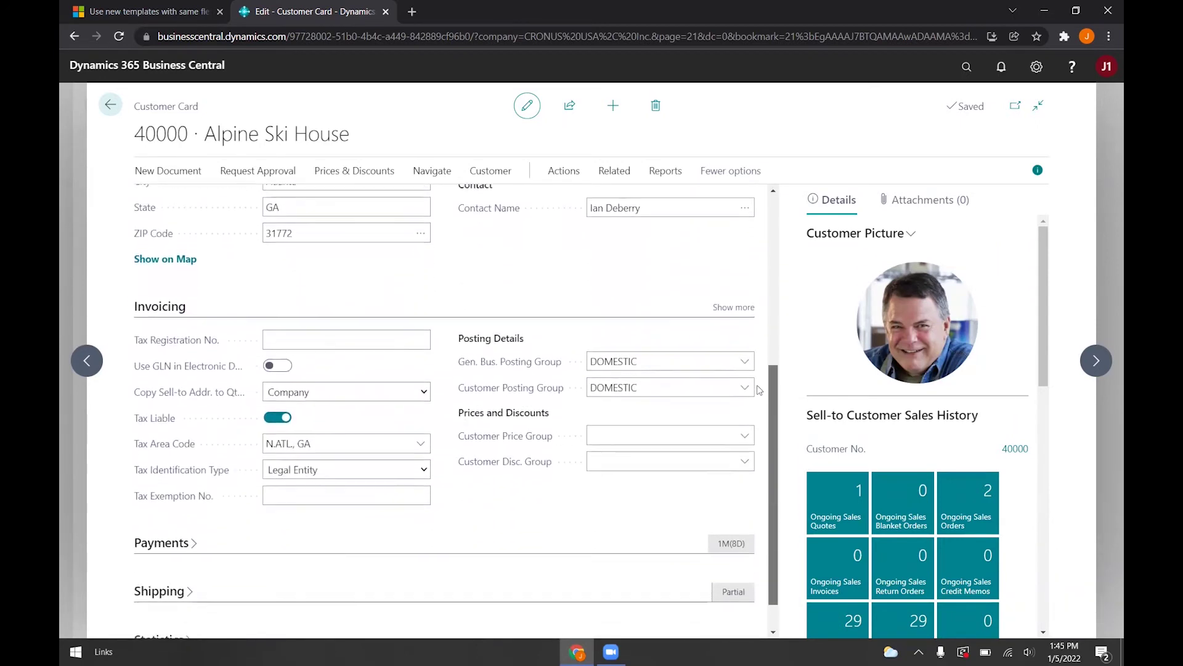
scroll(767, 308, "up", 6)
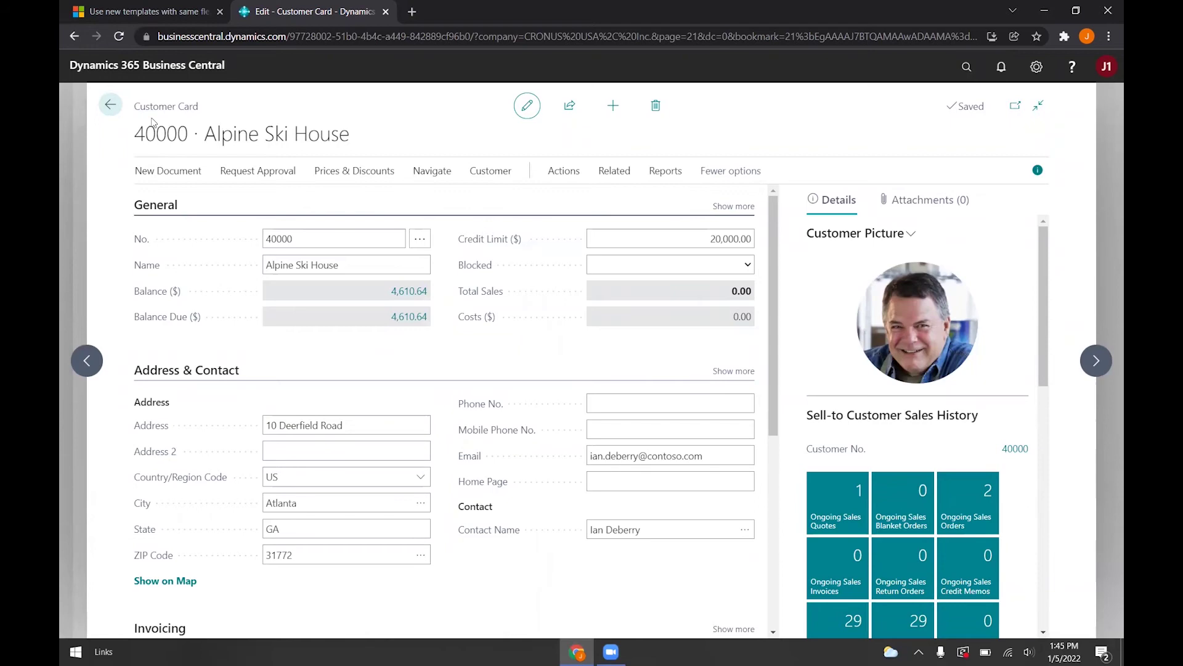
left_click(150, 11)
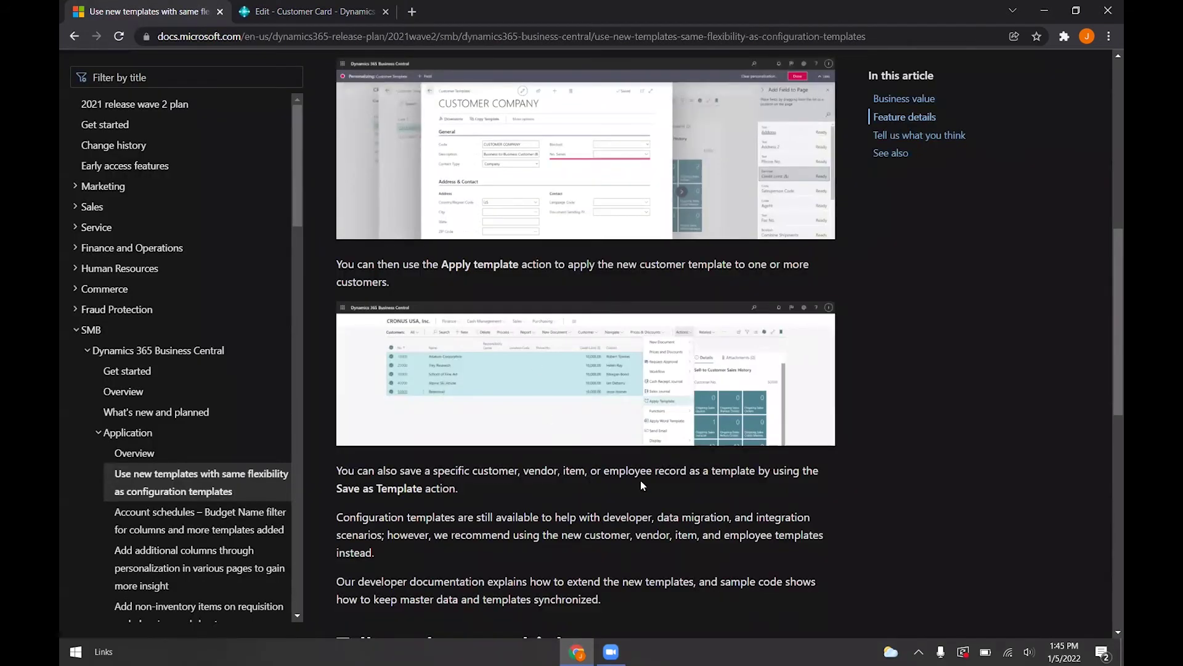
scroll(641, 485, "down", 1)
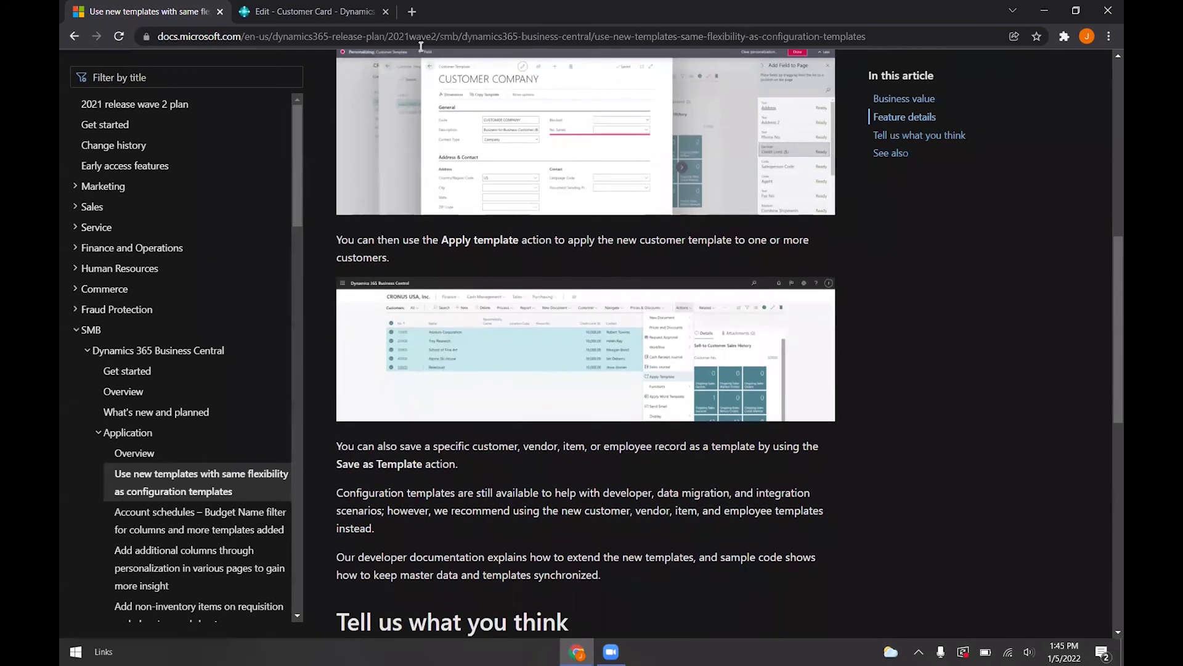
left_click(315, 11)
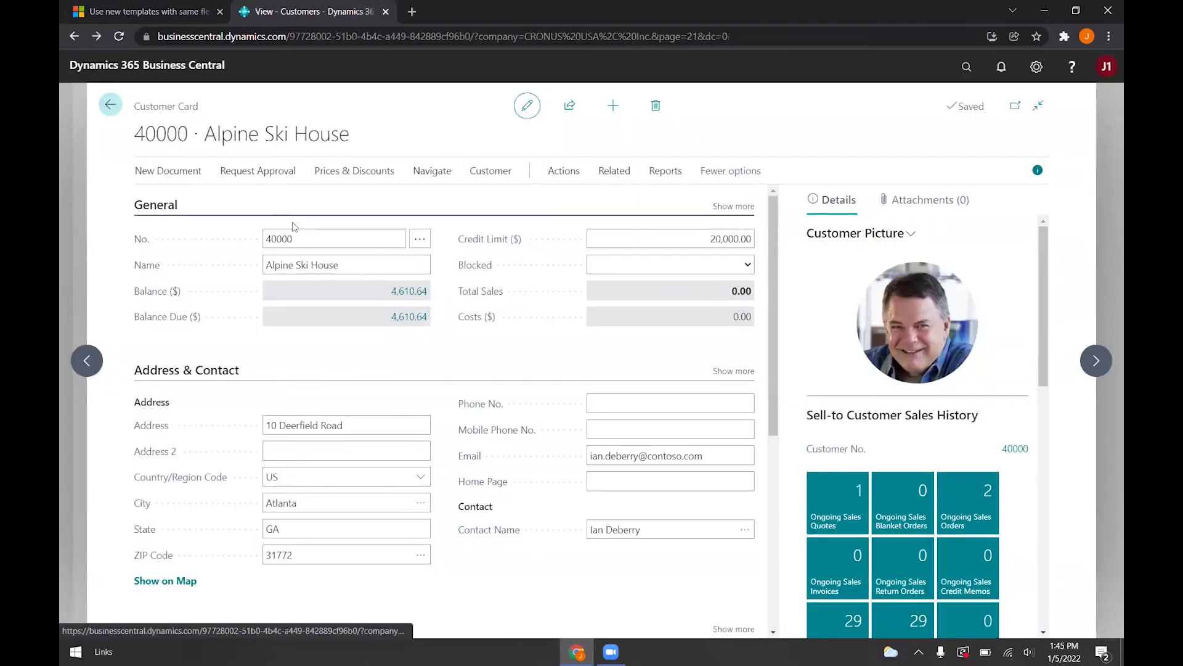
Close the customer card and open Configuration Templates via the page search
key("Escape")
key("alt+q")
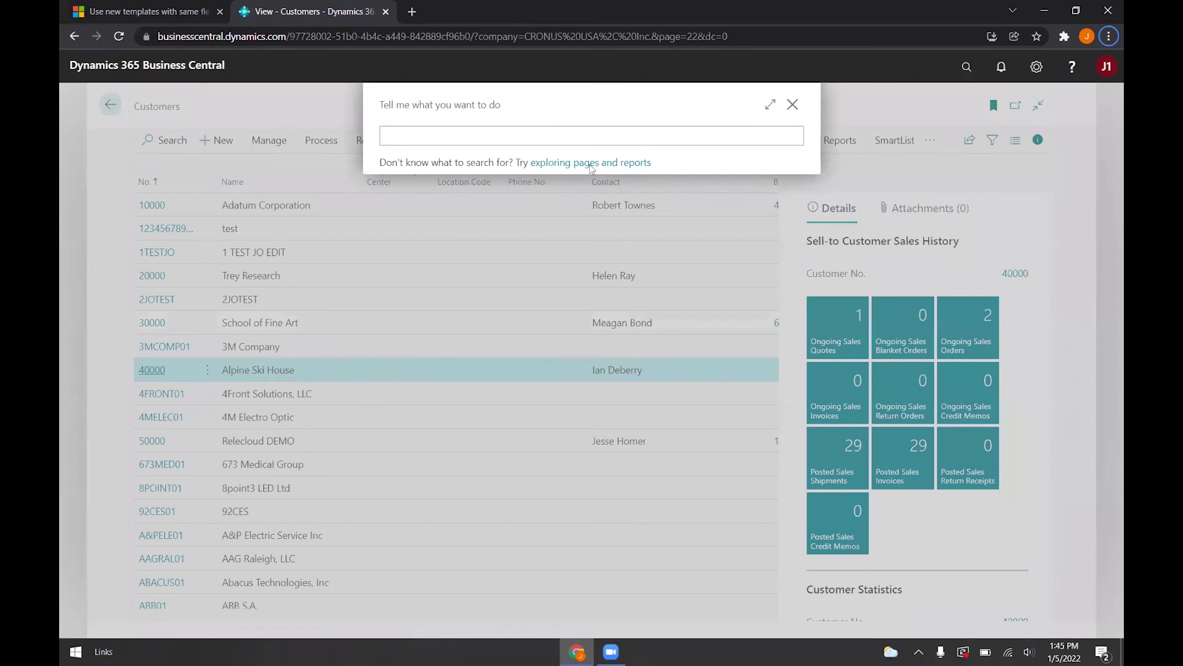
left_click(561, 133)
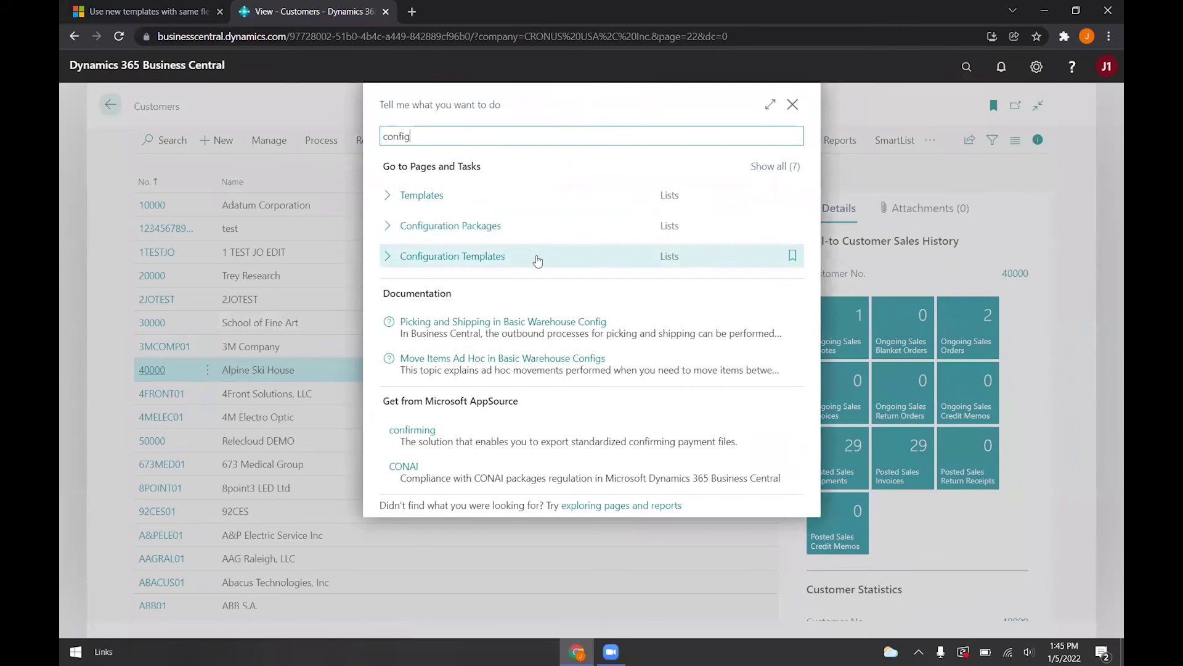
left_click(538, 259)
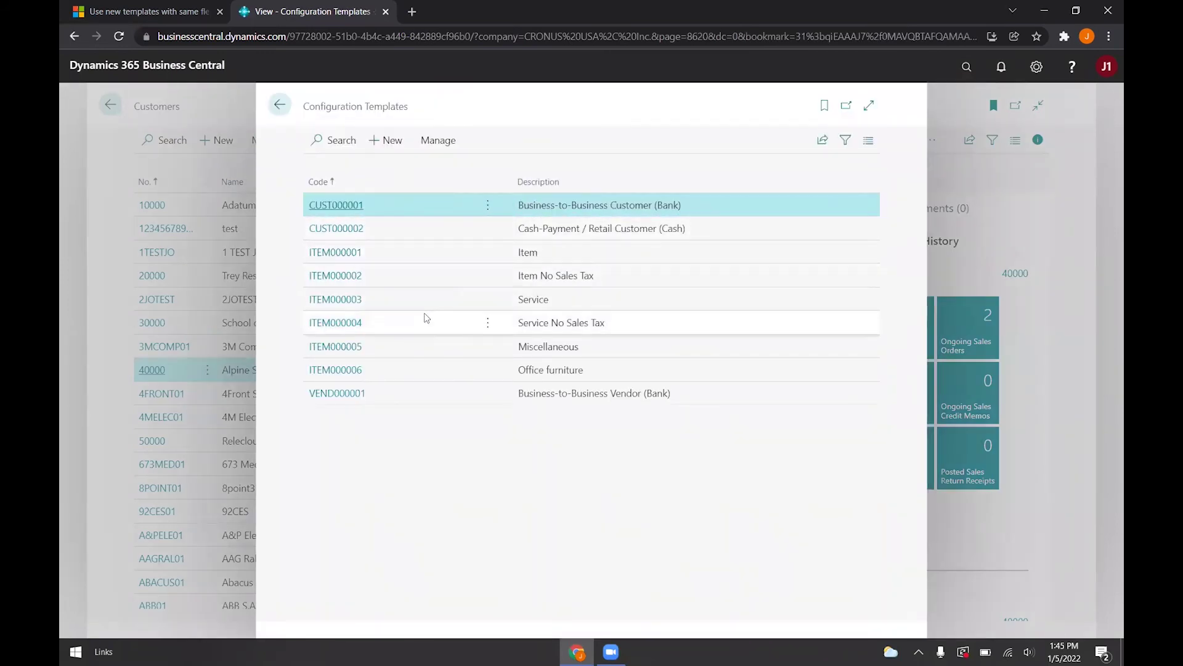
Review configuration template CUST000001's lines and actions, then return to the list
left_click(345, 210)
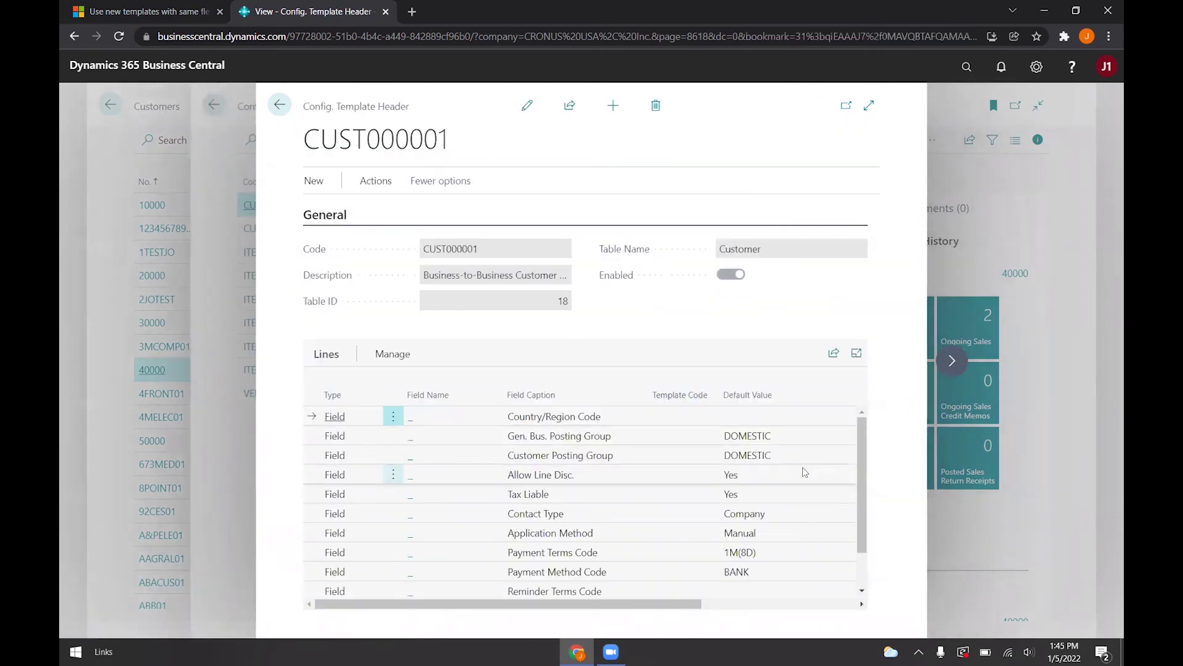
scroll(804, 472, "down", 1)
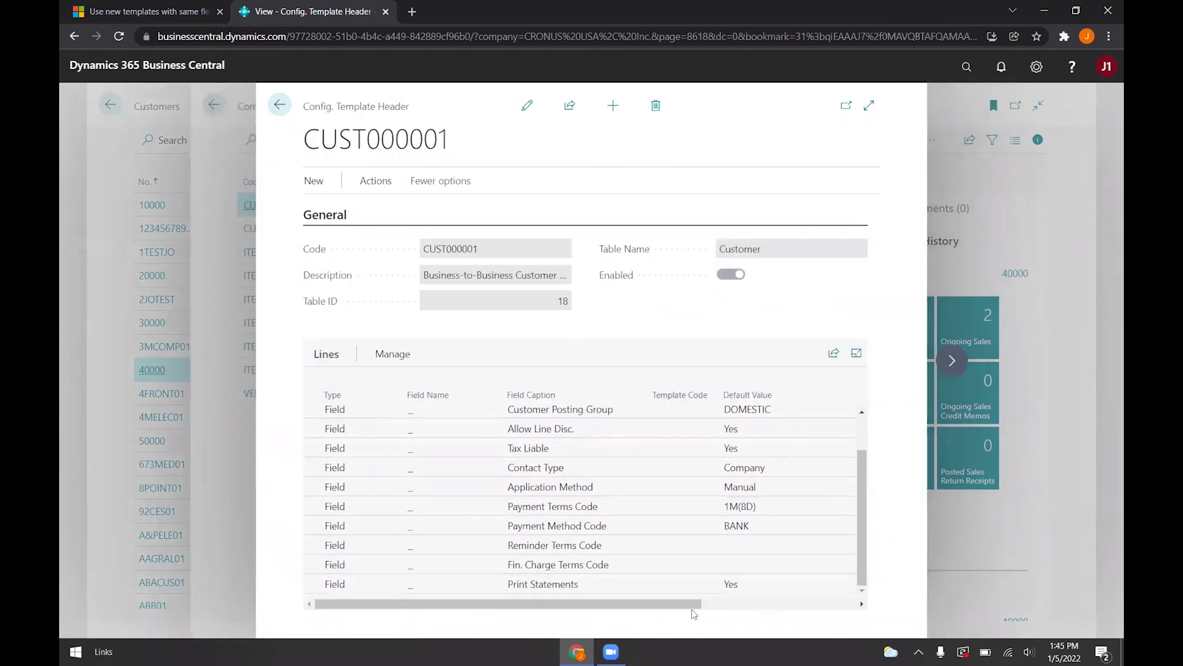
mouse_move(705, 605)
left_mouse_down()
mouse_move(833, 606)
mouse_move(704, 607)
left_mouse_up()
scroll(579, 429, "up", 2)
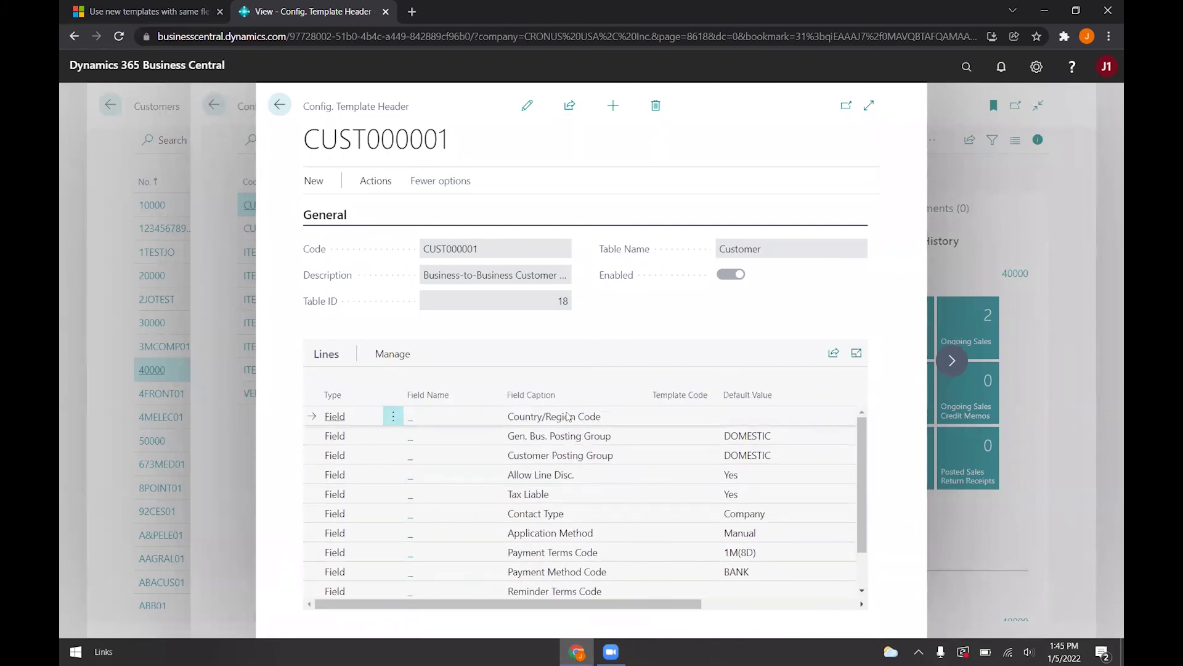
left_click(376, 181)
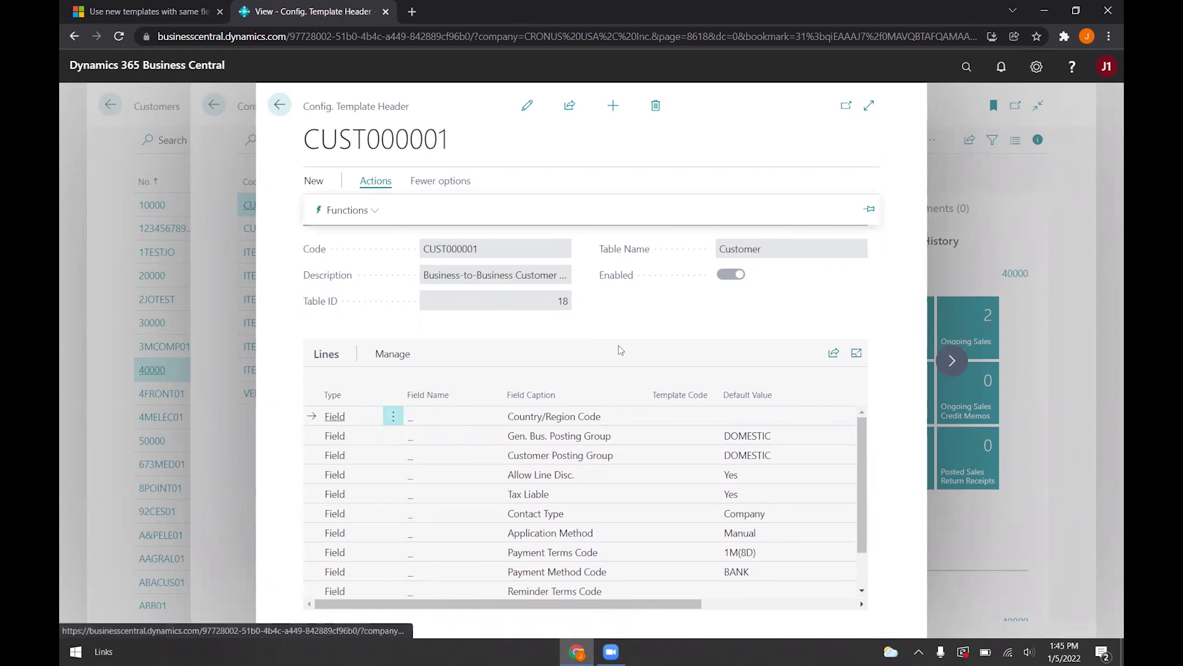
left_click(450, 217)
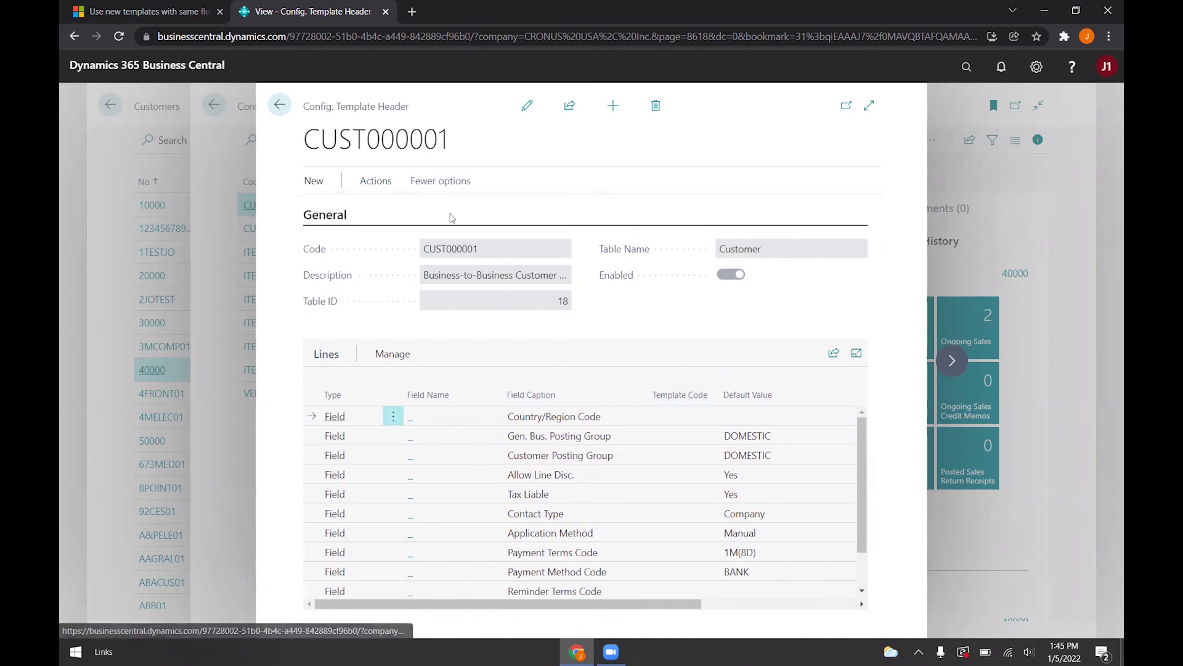
left_click(279, 106)
Close Configuration Templates and open the Vendor Templates list via page search
left_click(279, 105)
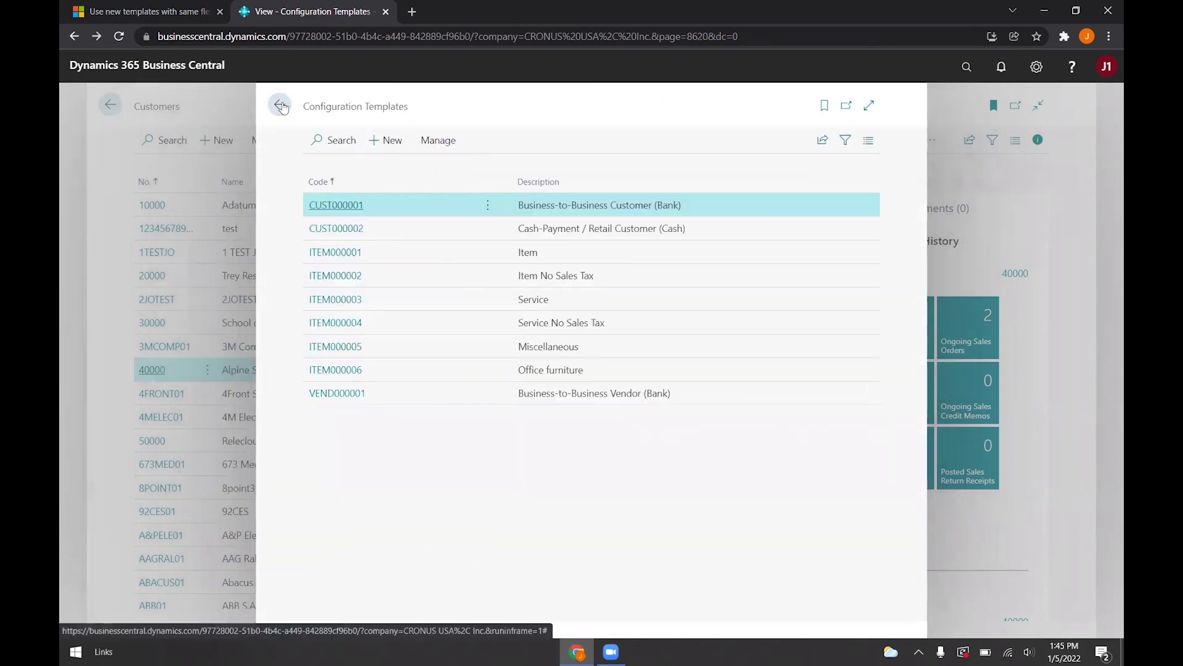
key("alt+q")
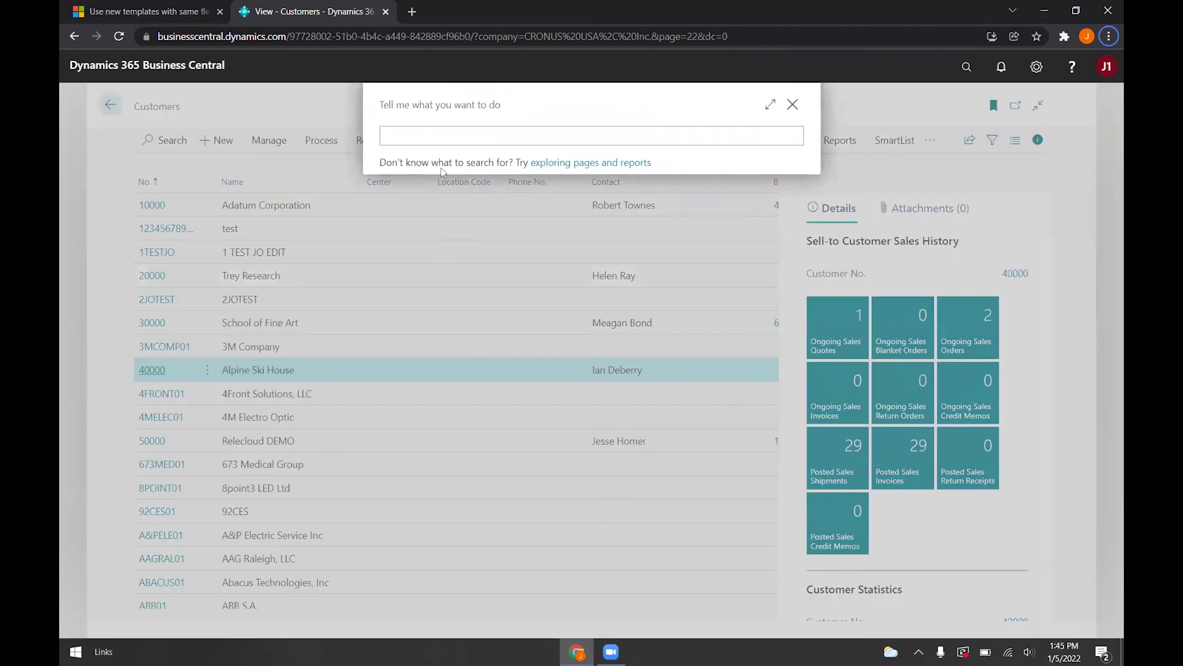
left_click(444, 138)
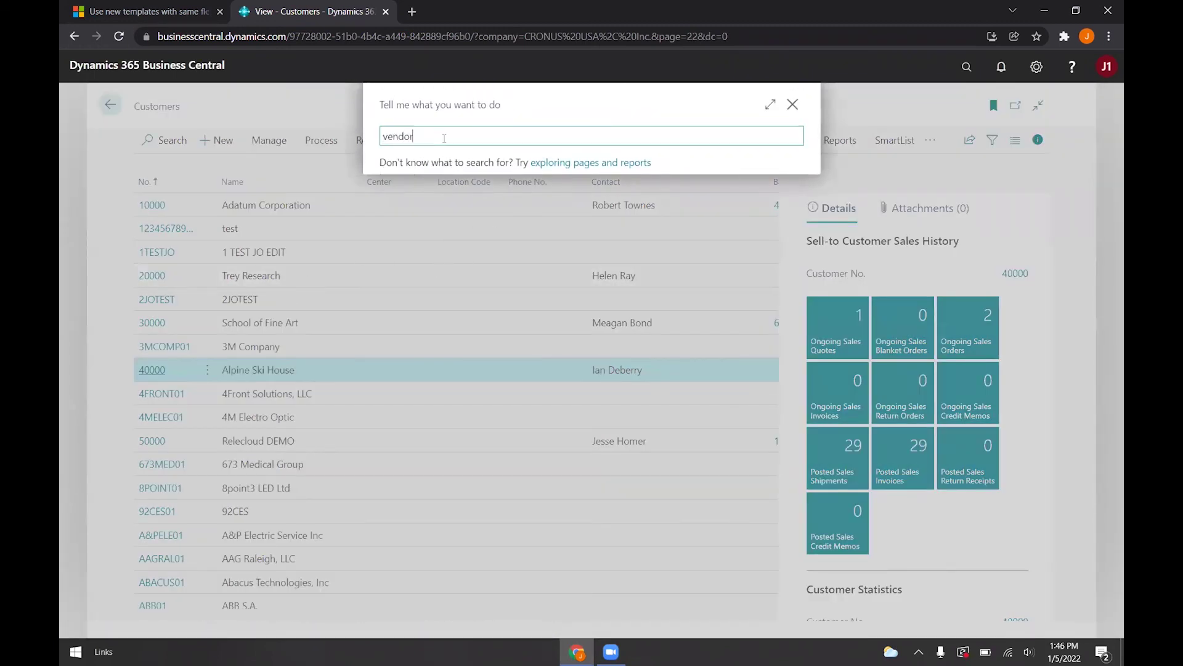
left_click(446, 196)
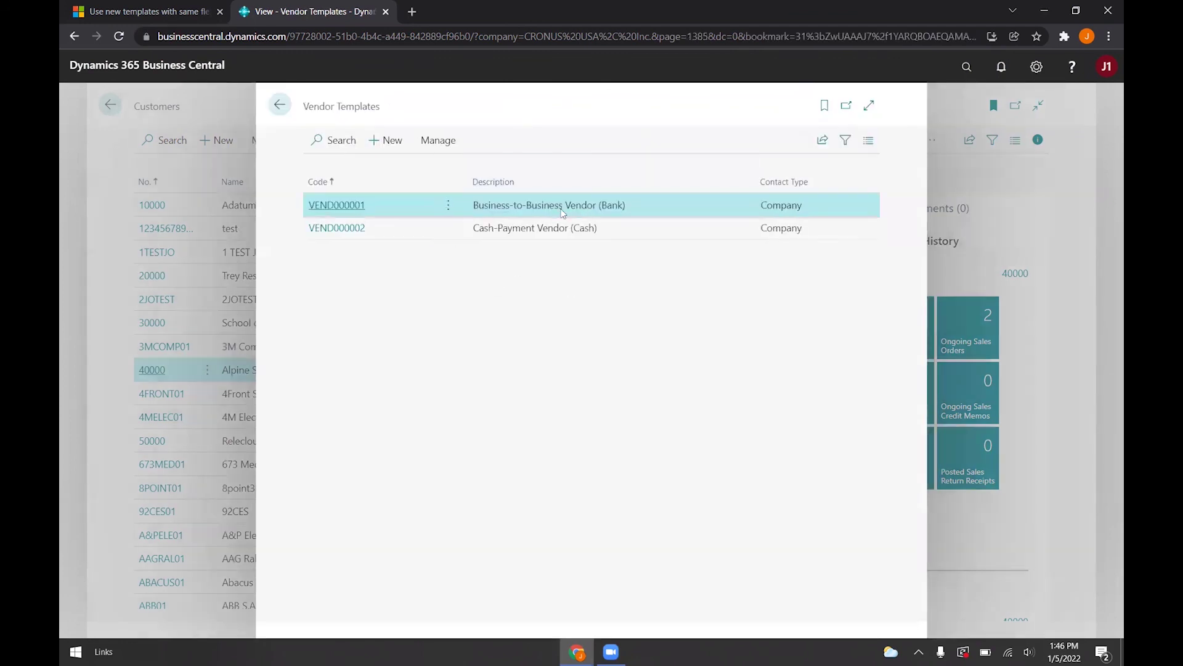